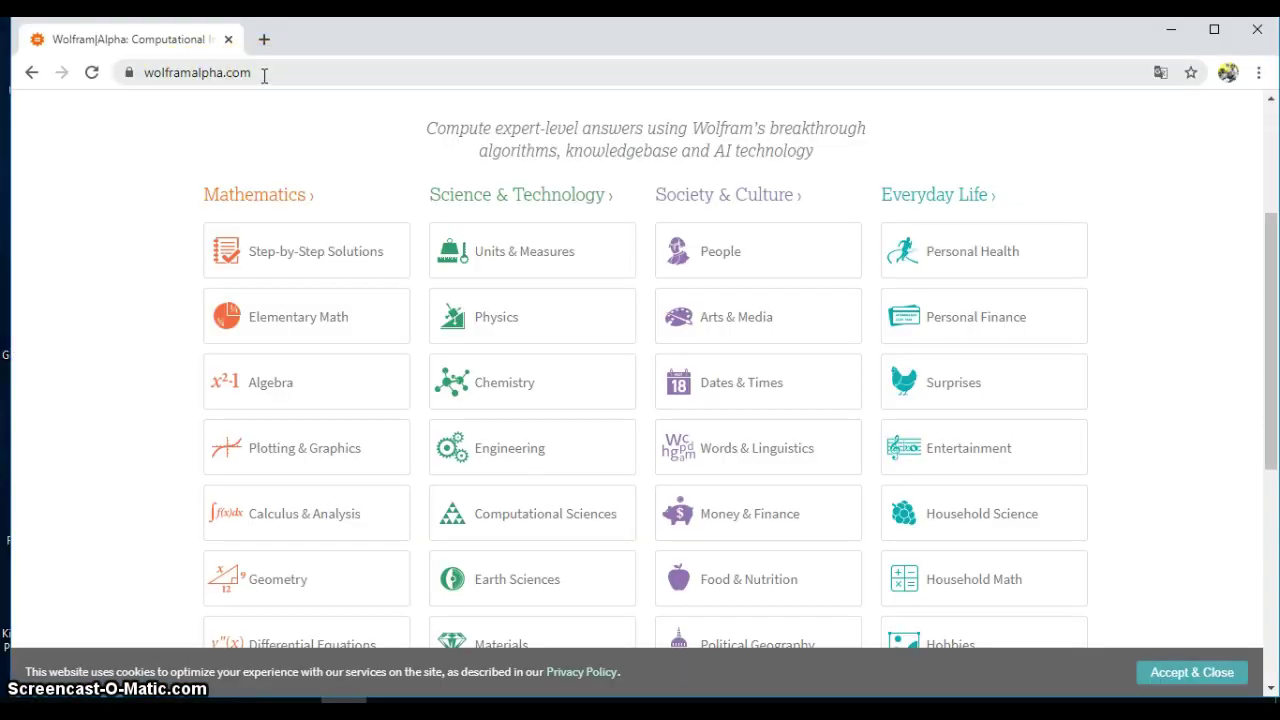
Translate the Wolfram|Alpha home page from English into Indonesian and dismiss the translation popup
click(264, 75)
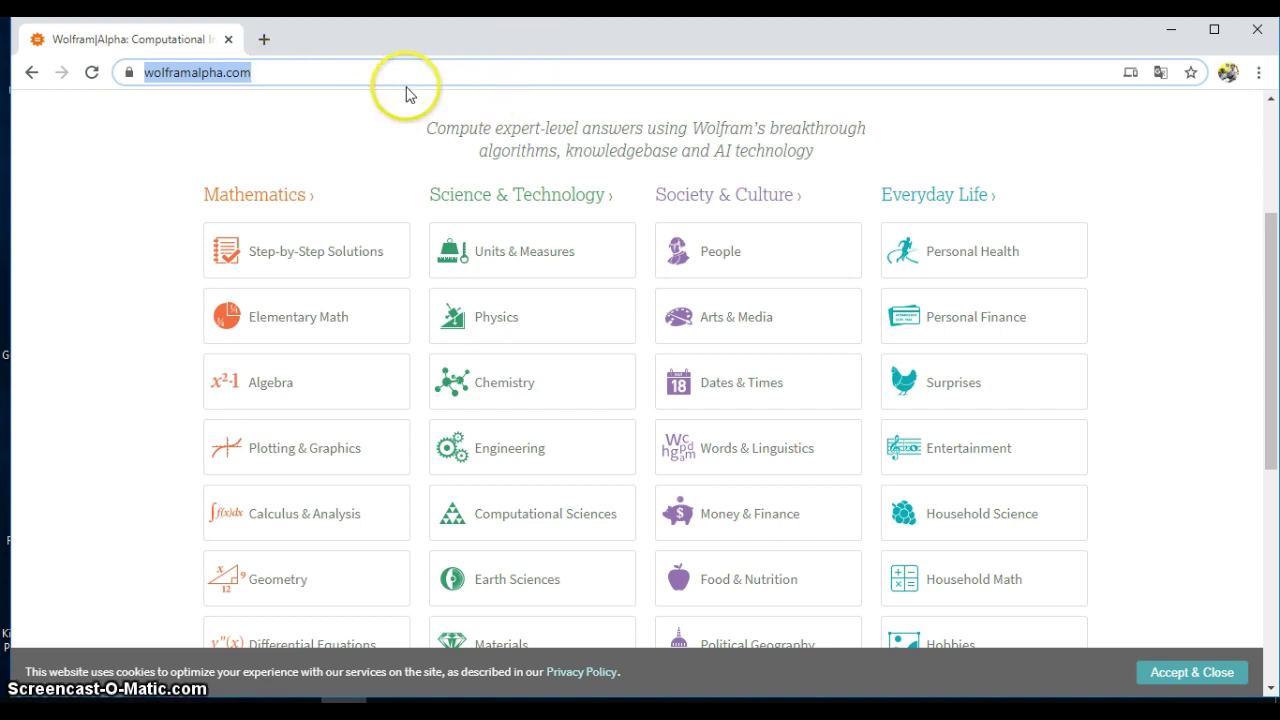
click(1272, 244)
mouse_move(1272, 244)
mouse_down()
mouse_move(1272, 342)
mouse_move(1272, 241)
mouse_up()
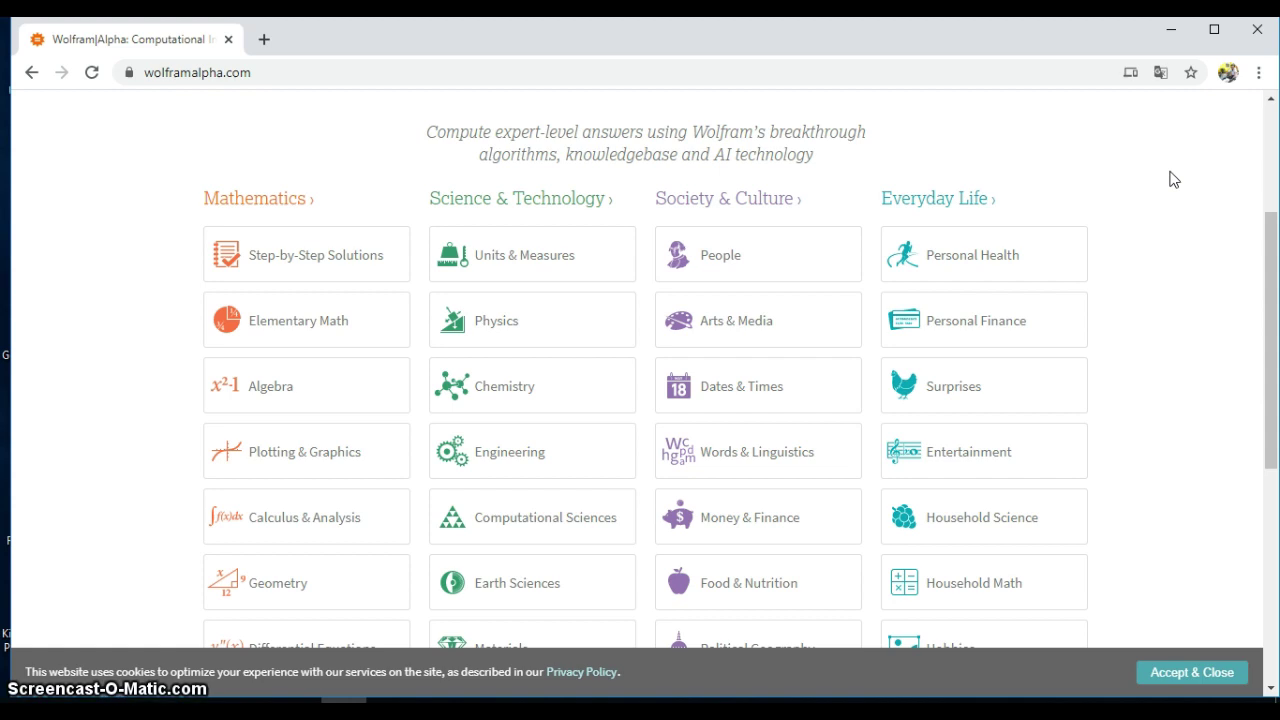
click(1161, 74)
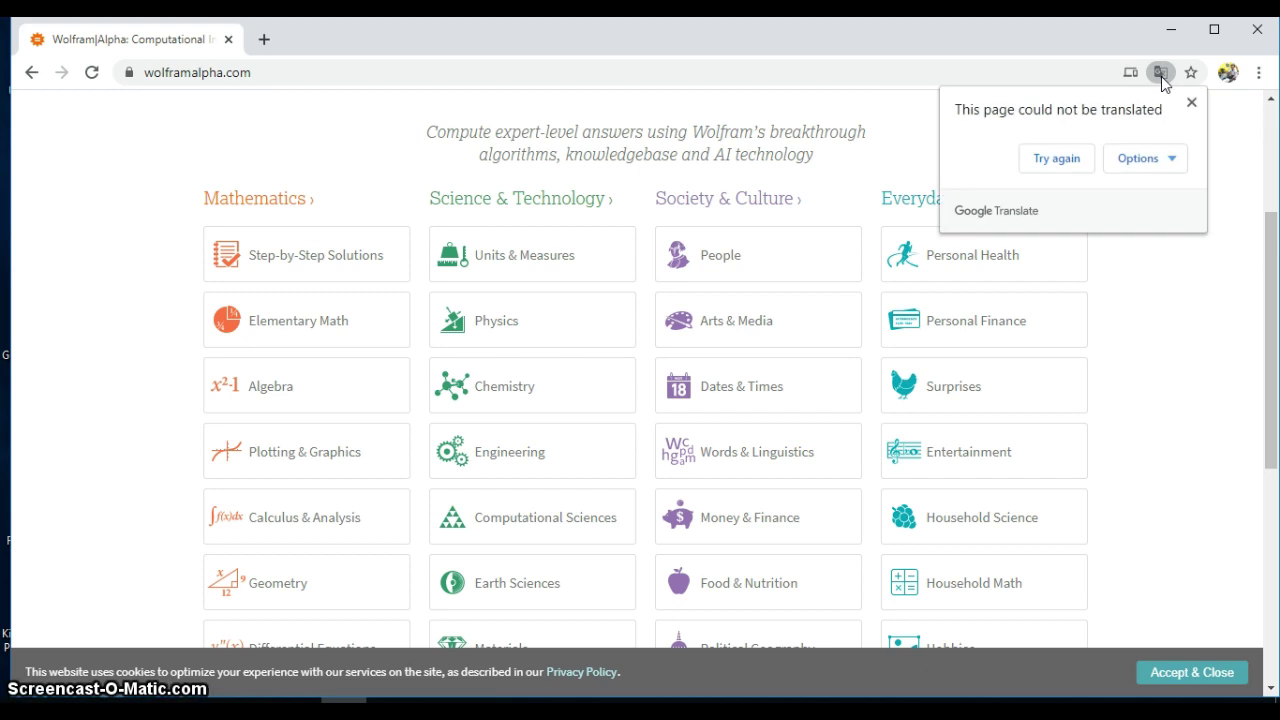
click(1176, 163)
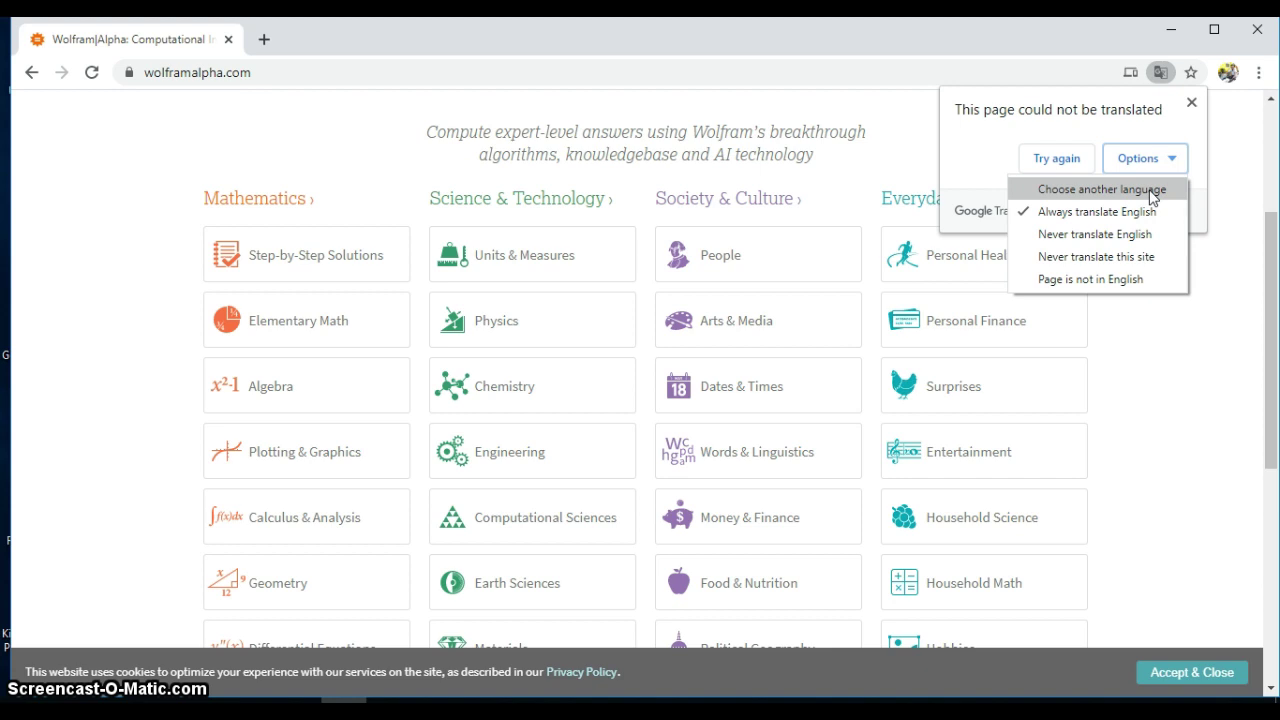
click(1152, 192)
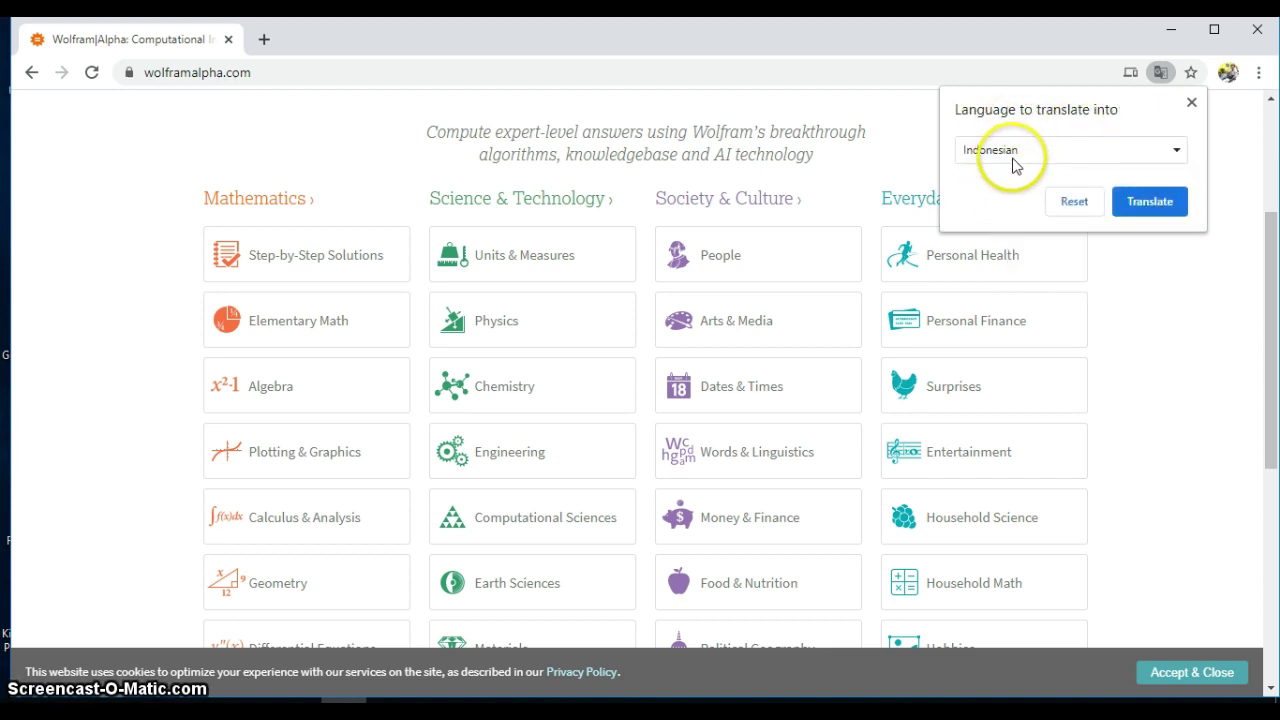
click(1150, 205)
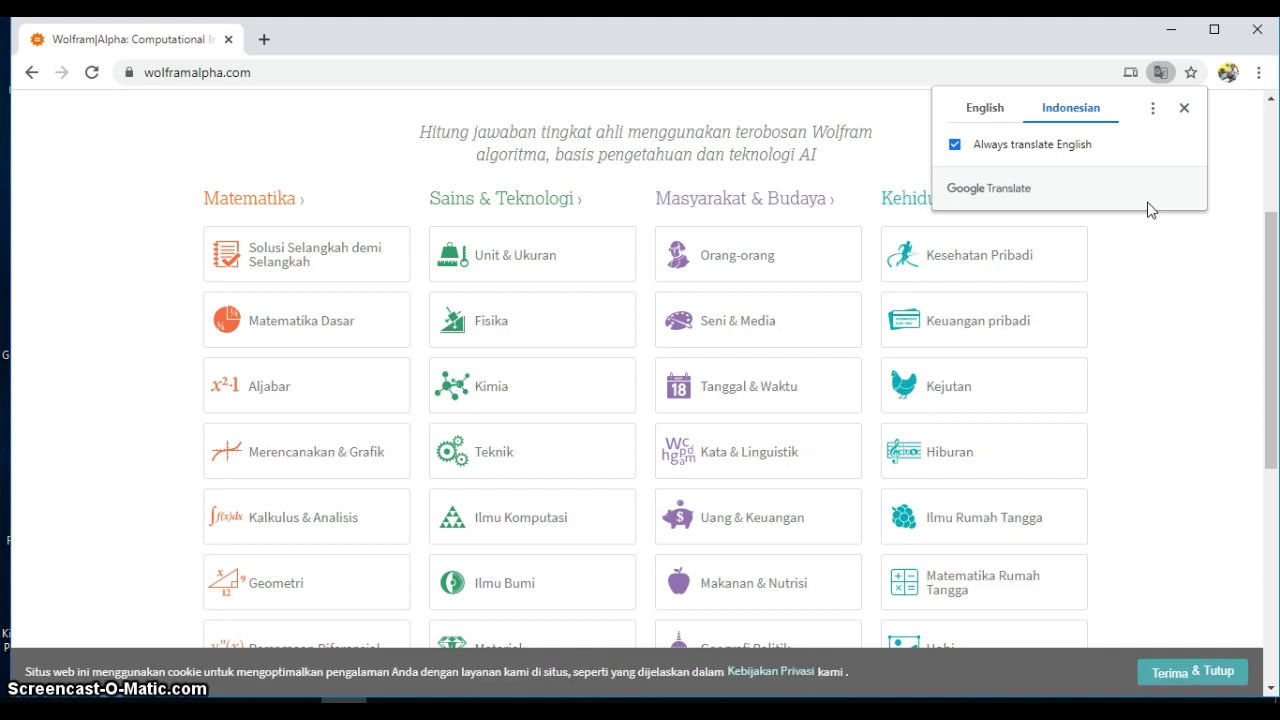
click(1195, 258)
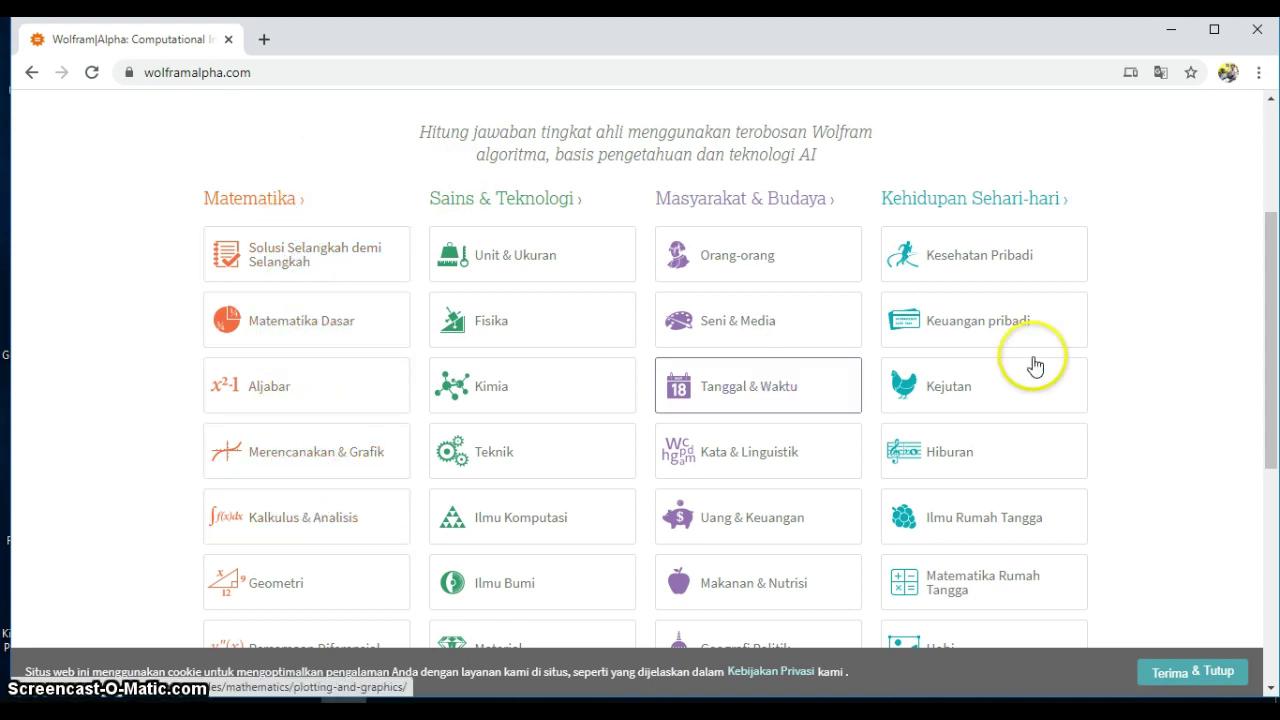
Examine the topic lists under mathematics, science and technology, society and culture, and everyday life on the home page
mouse_move(1272, 278)
mouse_down()
mouse_move(1270, 352)
mouse_move(1260, 262)
mouse_up()
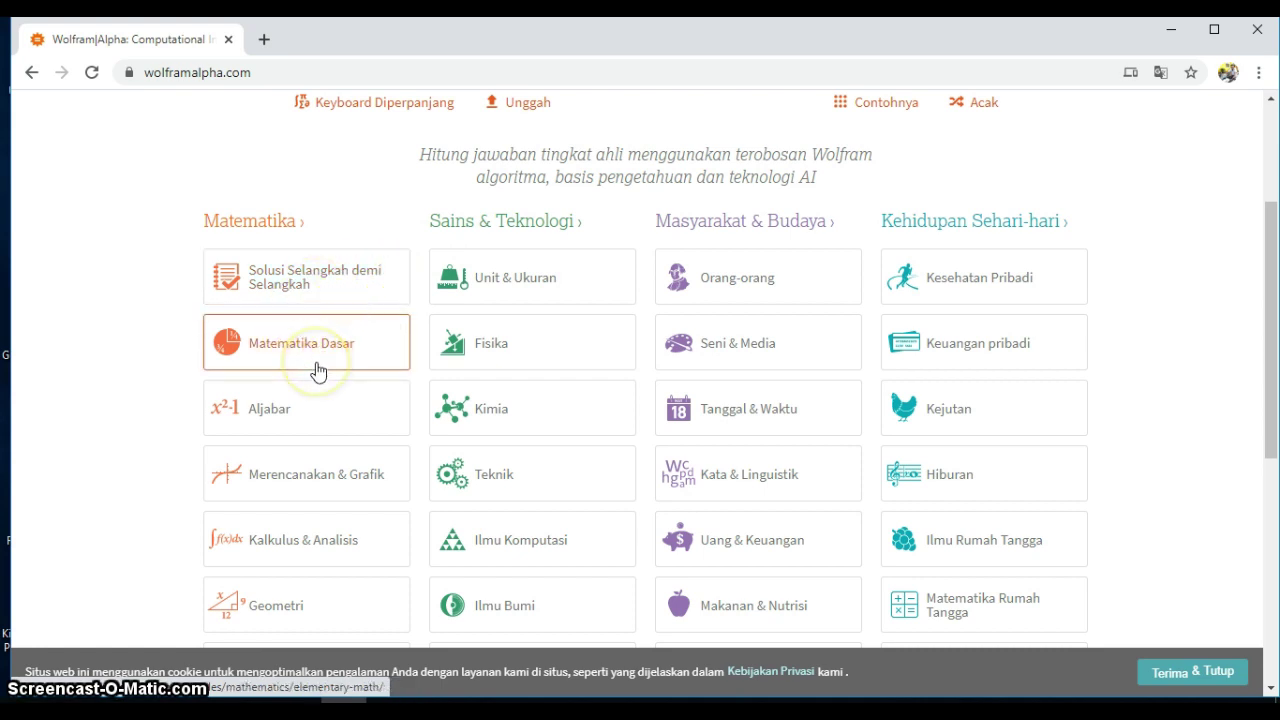
drag(1272, 232, 1268, 345)
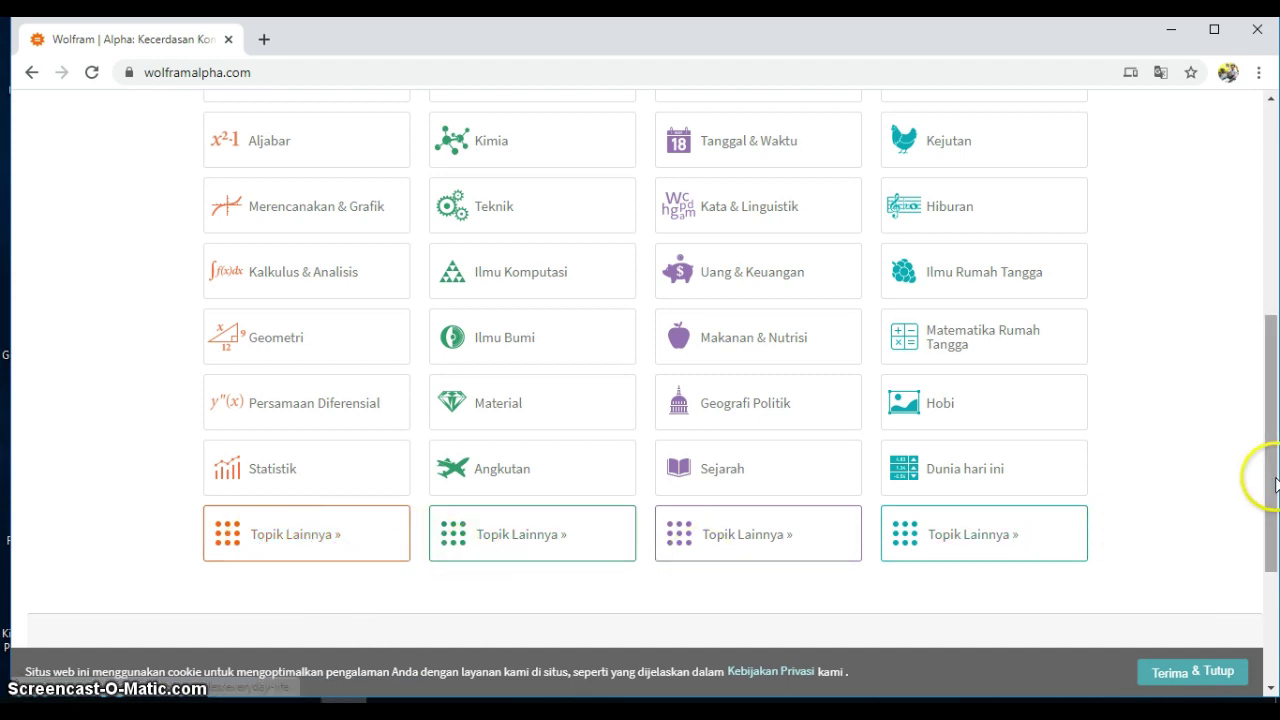
drag(1274, 483, 1273, 393)
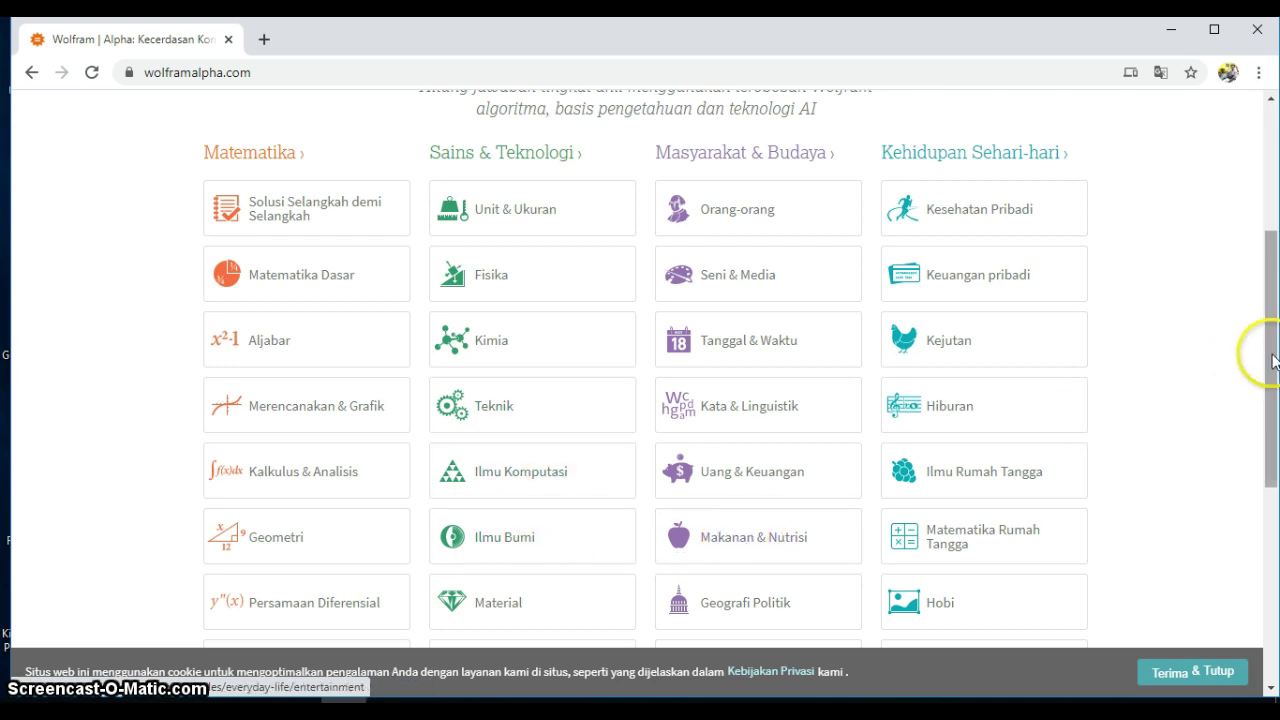
mouse_move(1270, 352)
mouse_down()
mouse_move(1268, 432)
mouse_move(1263, 337)
mouse_up()
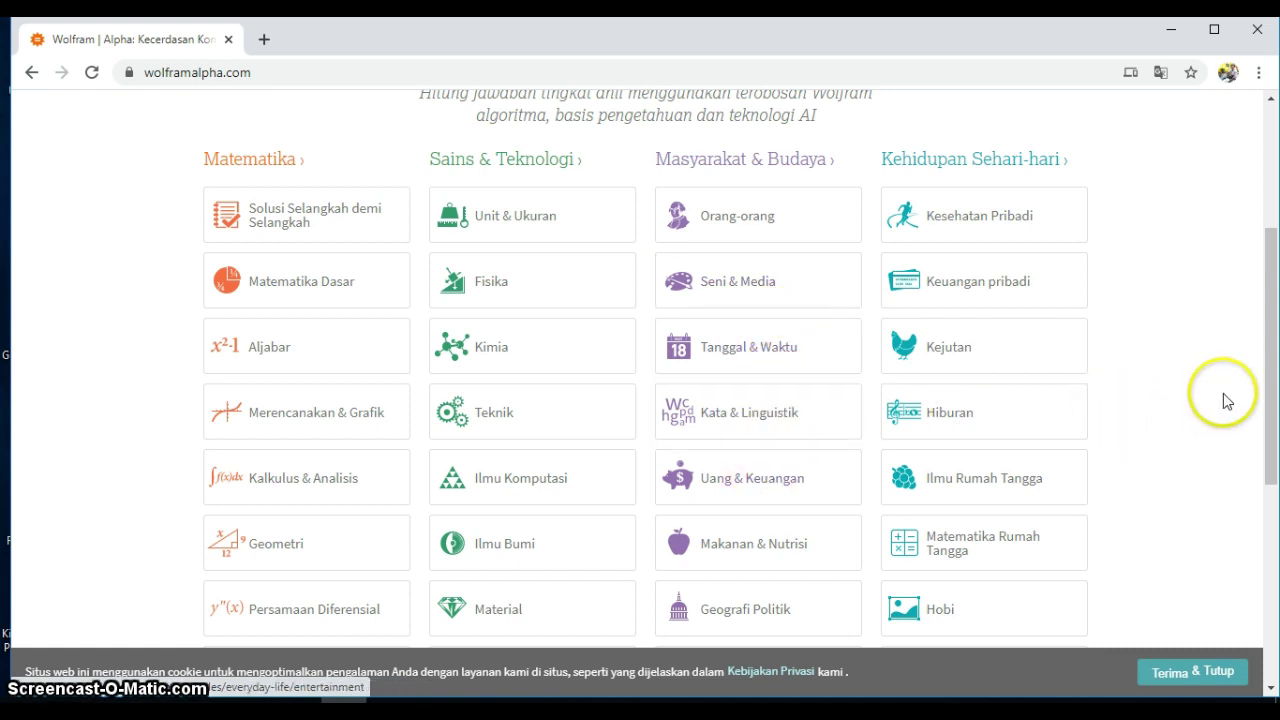
mouse_move(1277, 365)
mouse_down()
mouse_move(1277, 451)
mouse_move(1262, 360)
mouse_up()
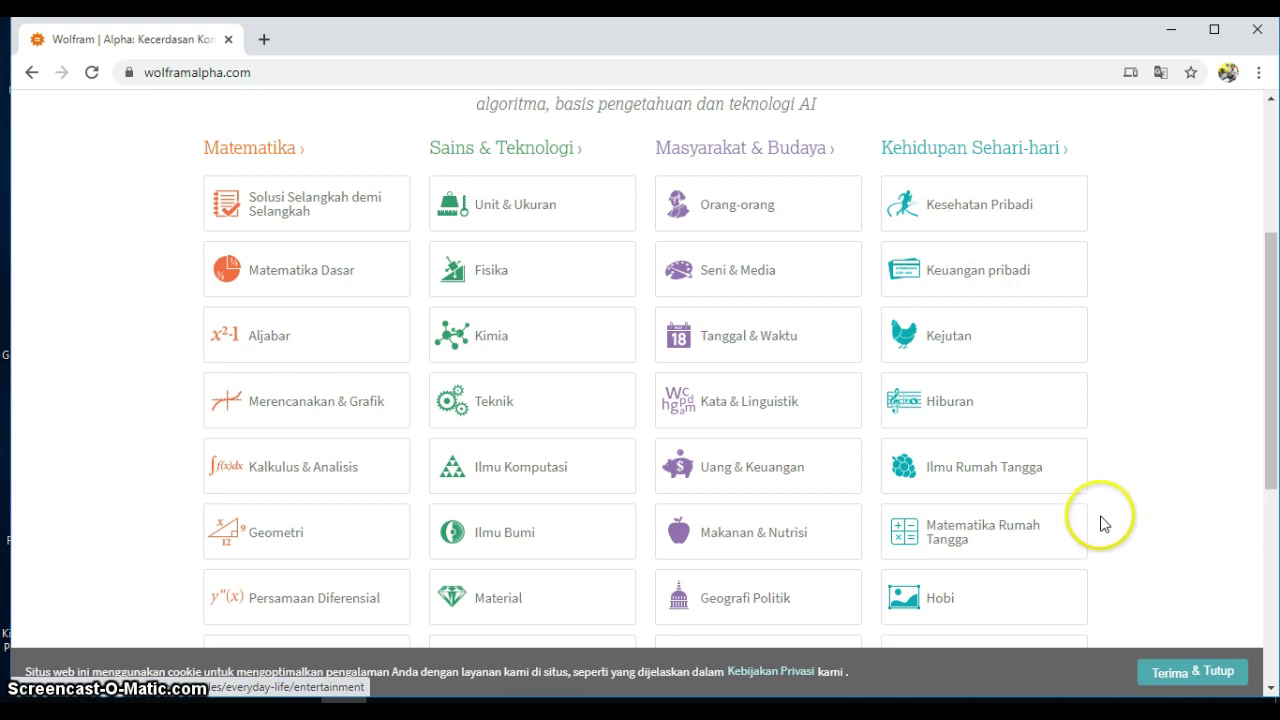
drag(1275, 357, 1276, 318)
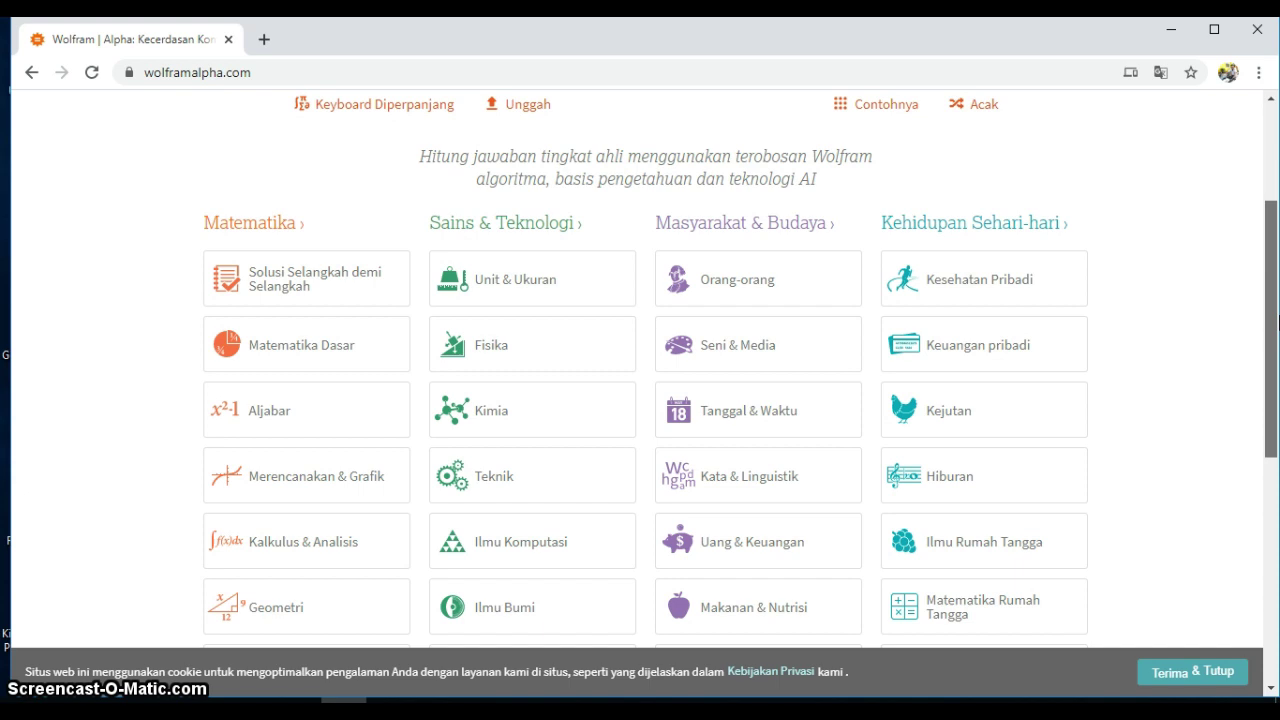
drag(1277, 320, 1277, 365)
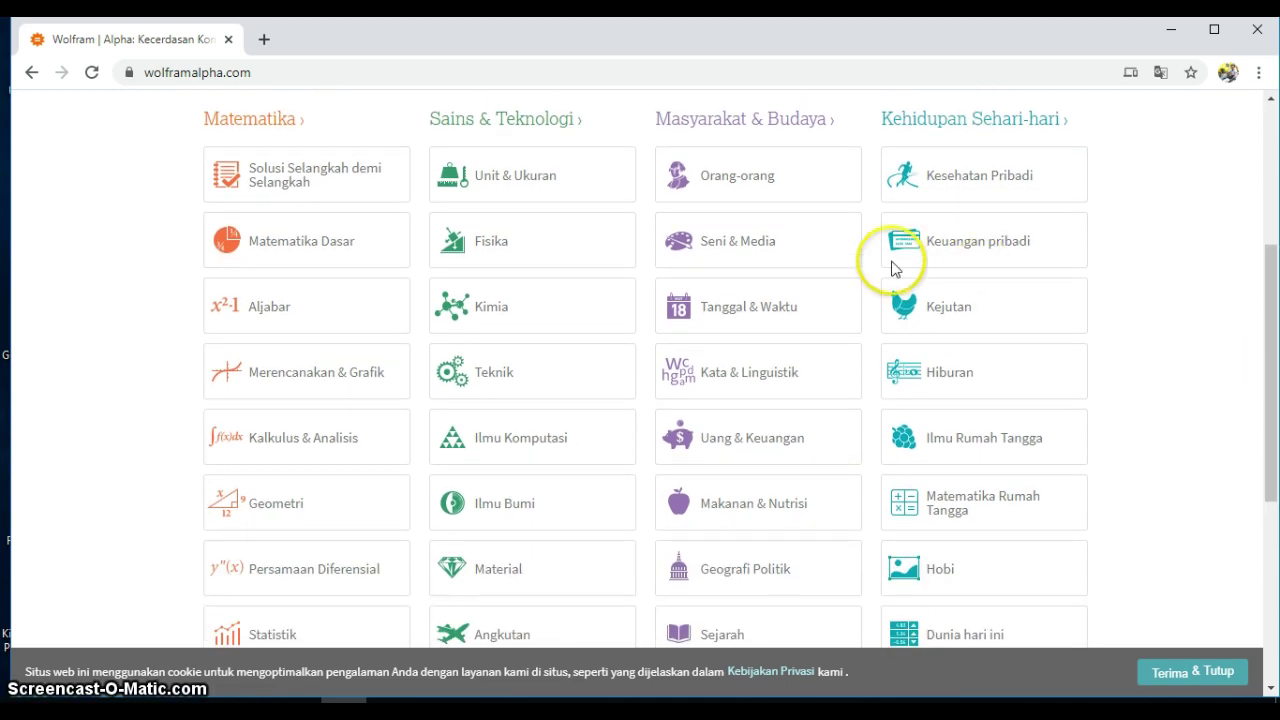
Open the Algebra (Aljabar) topic and look through its example calculations
click(288, 318)
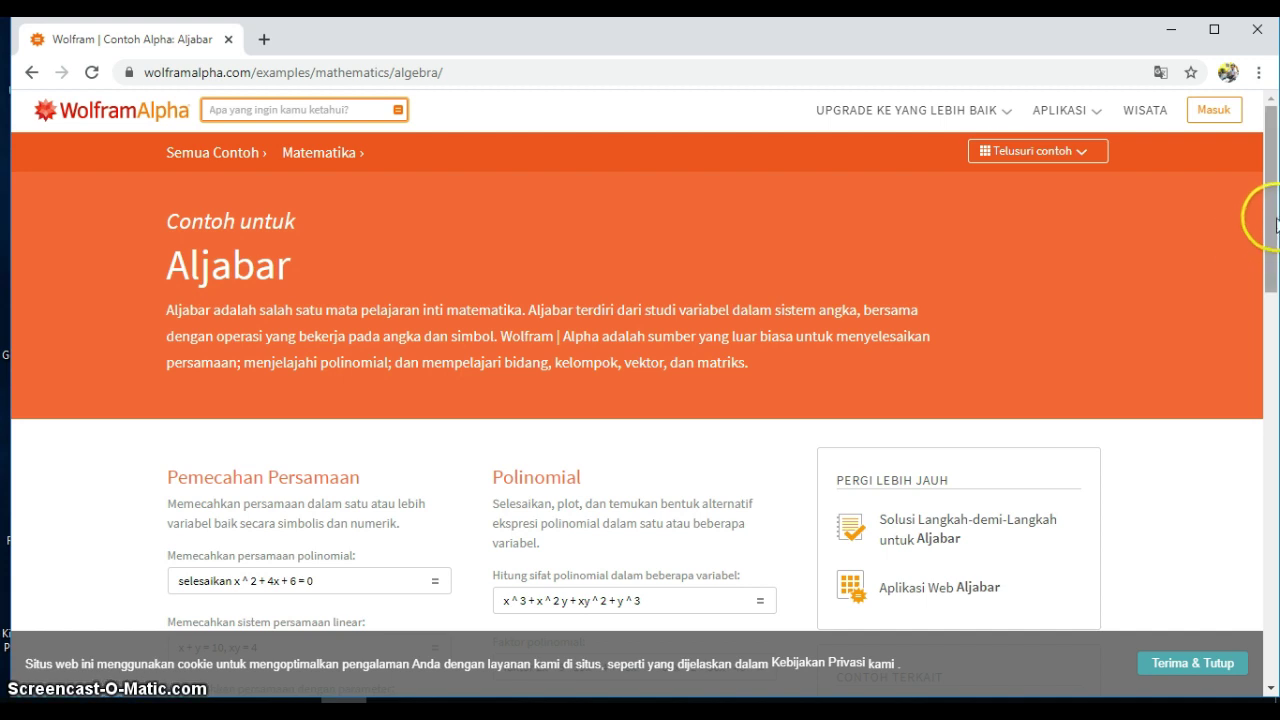
drag(1273, 210, 1276, 302)
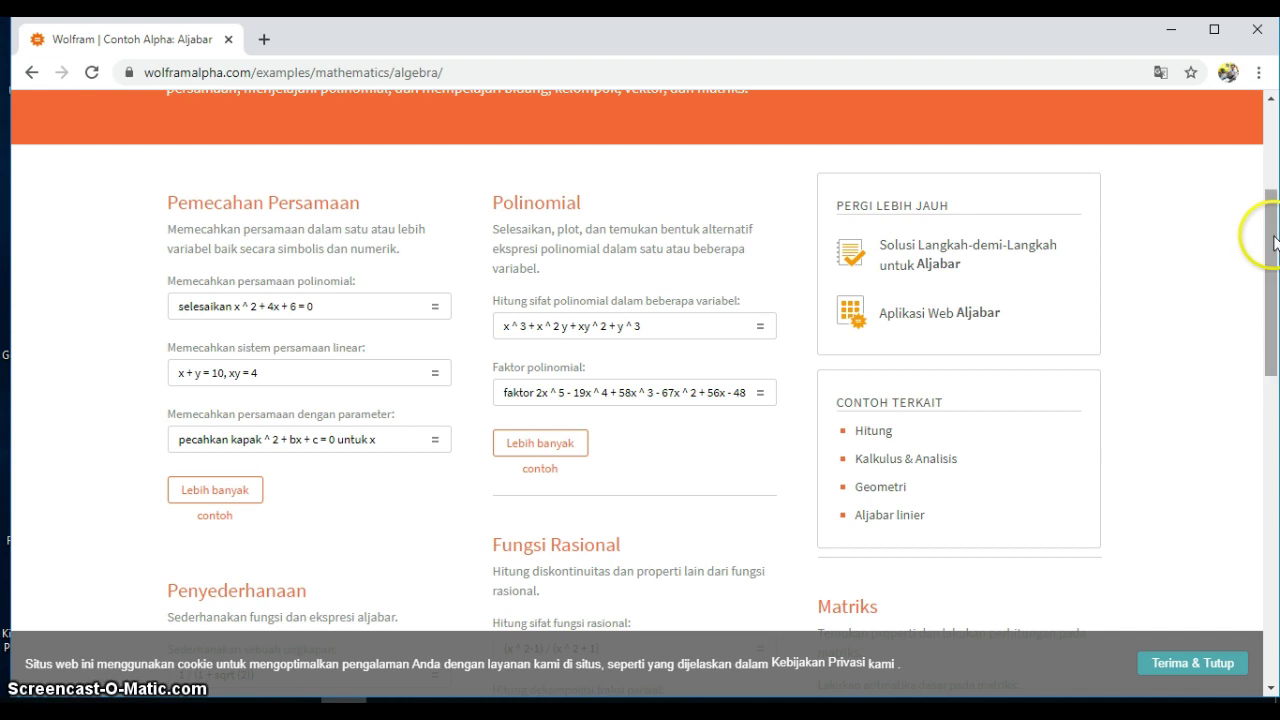
drag(1275, 250, 1274, 310)
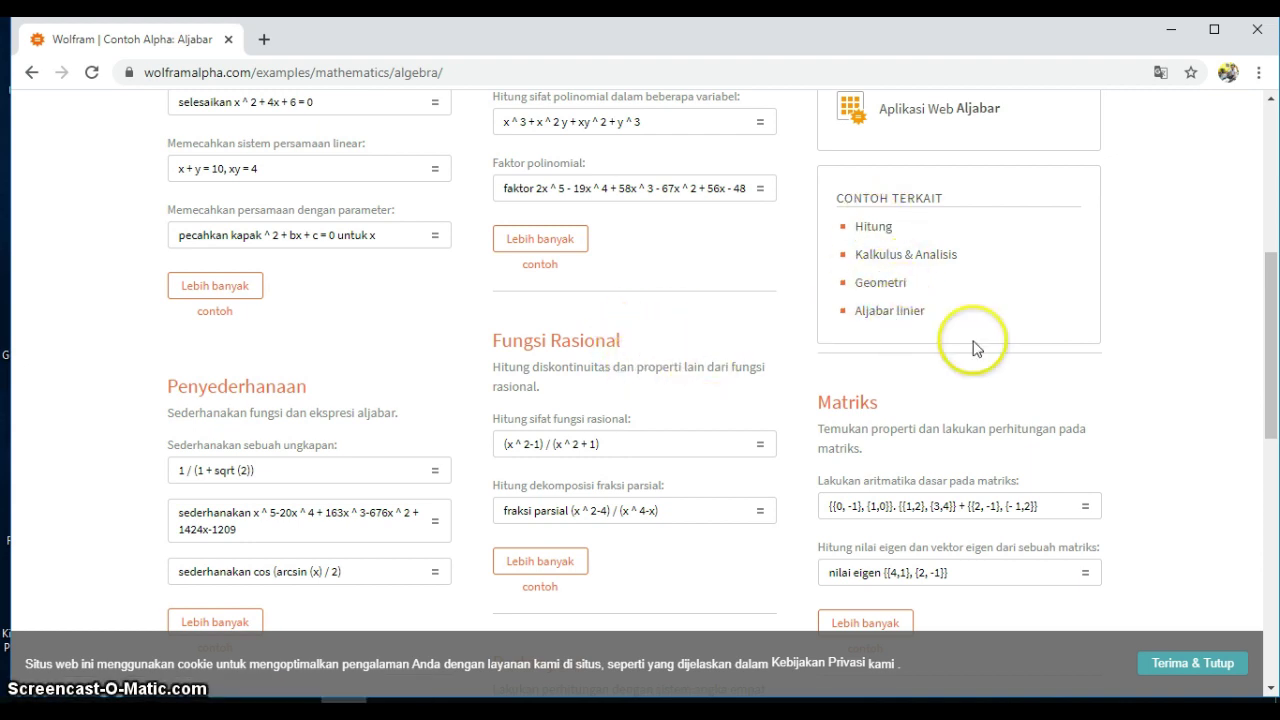
drag(1270, 320, 1270, 535)
drag(1271, 476, 1268, 148)
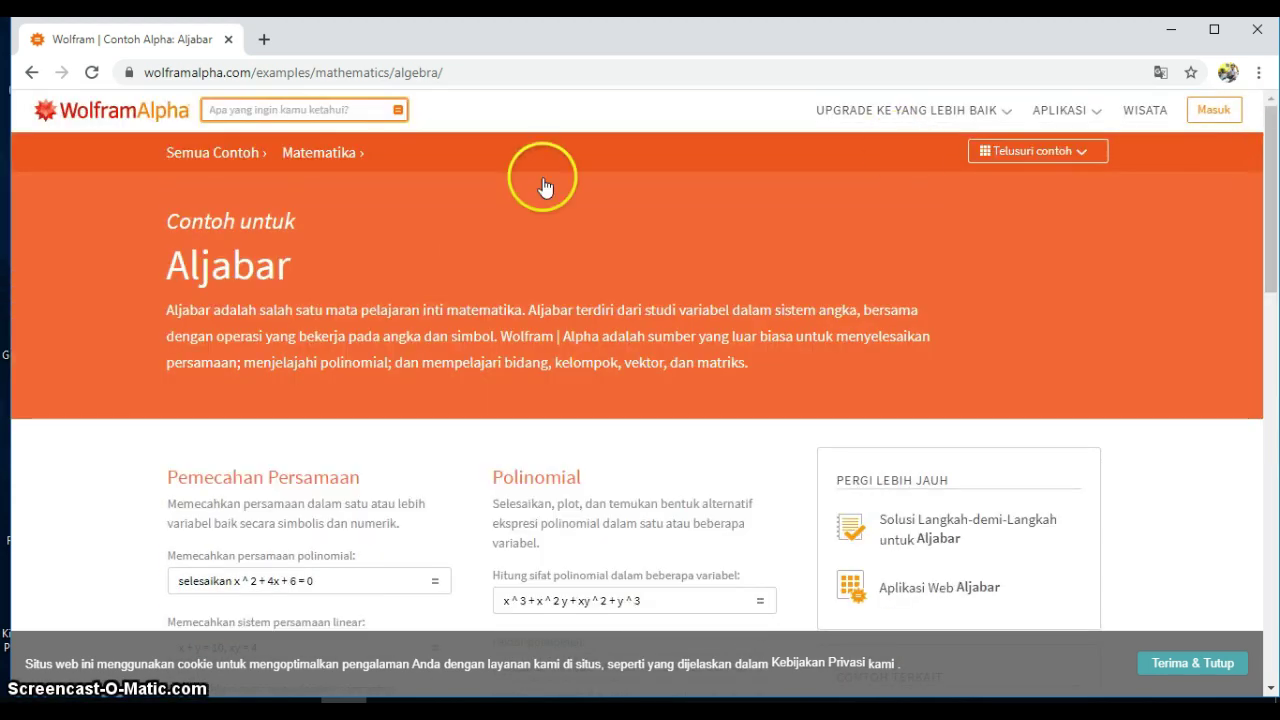
Return to the home page and open the Chemistry (Kimia) example topic
click(32, 73)
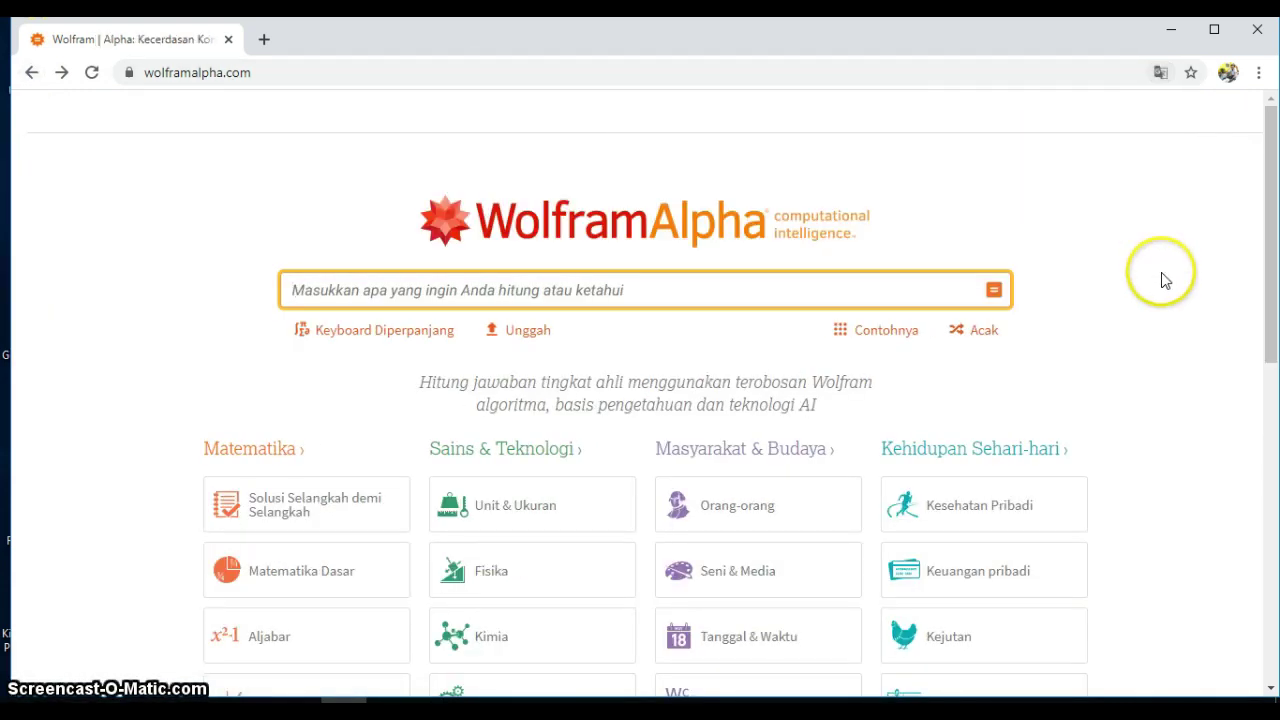
drag(1266, 172, 1275, 272)
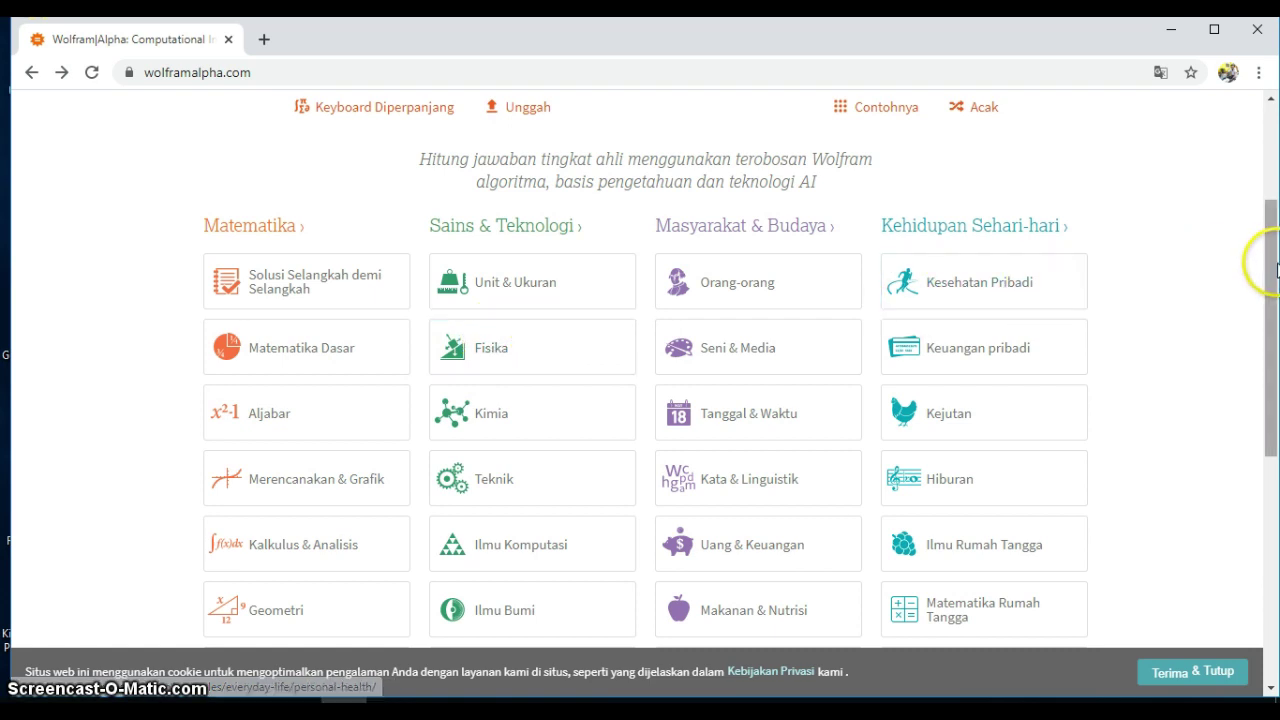
drag(1272, 260, 1234, 306)
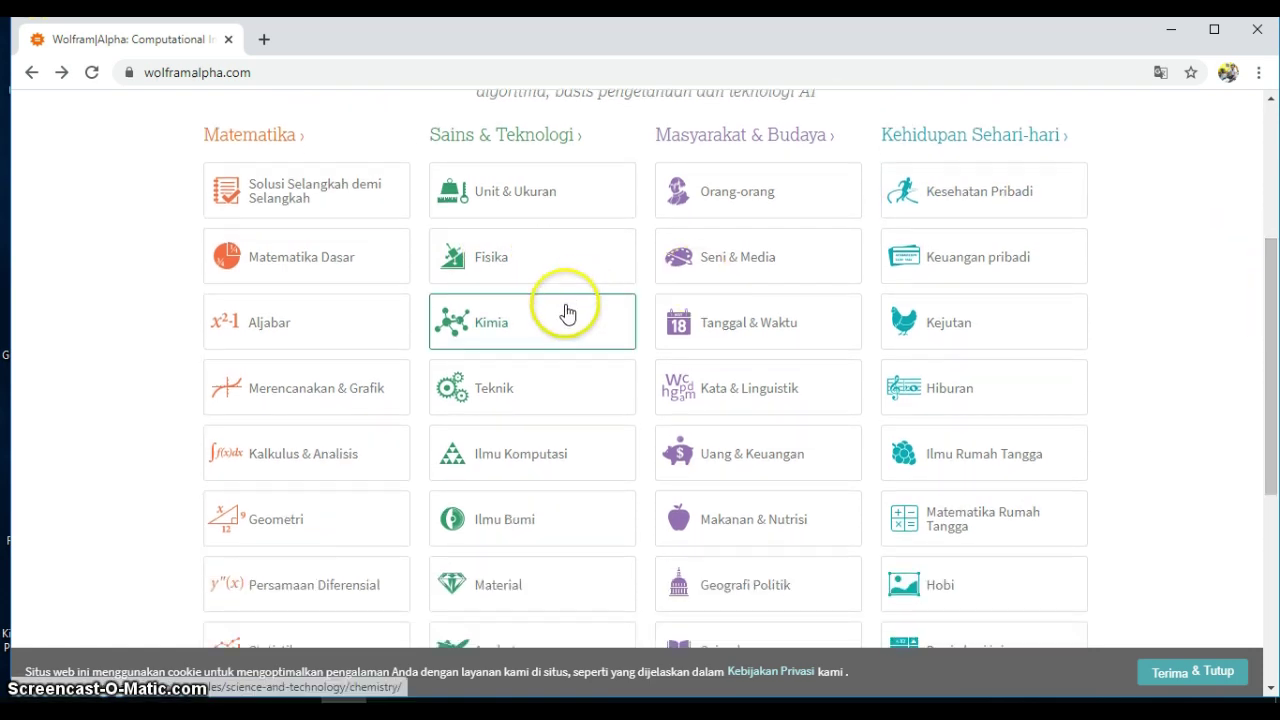
click(493, 330)
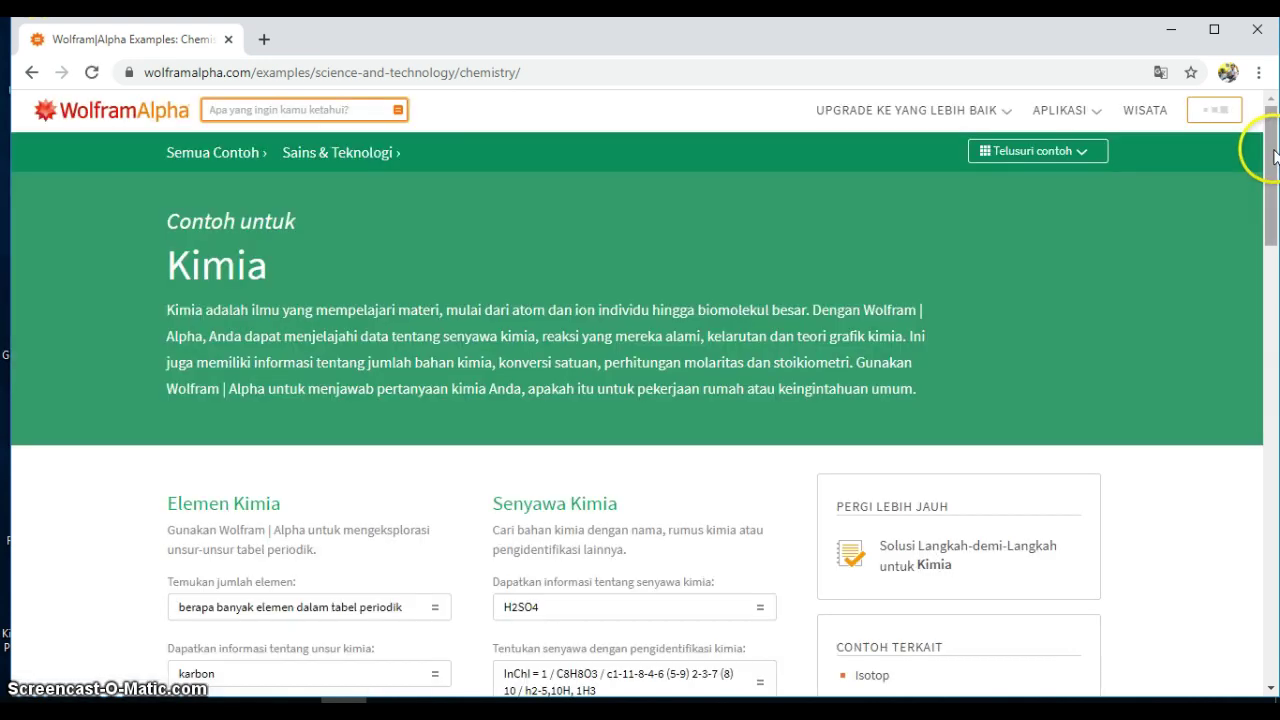
mouse_move(1275, 155)
mouse_down()
mouse_move(1270, 277)
mouse_move(1268, 140)
mouse_up()
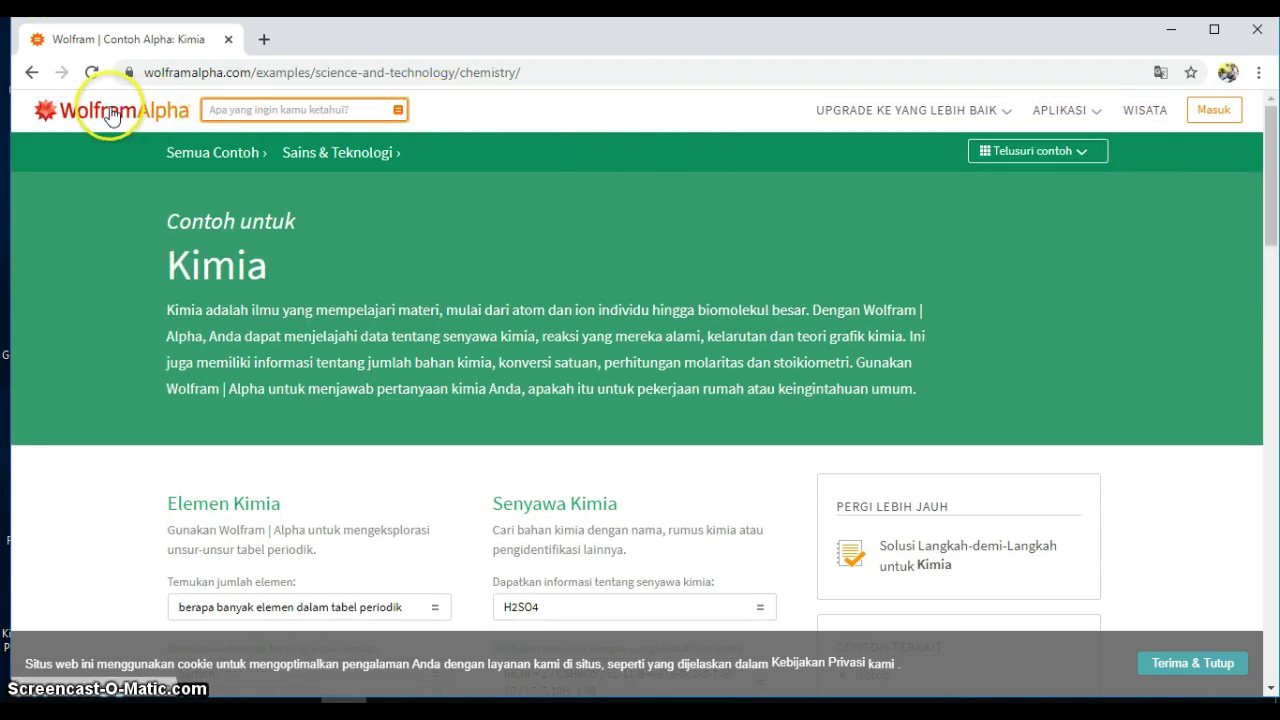
Go back to the home page and run the suggested query "integral"
click(32, 74)
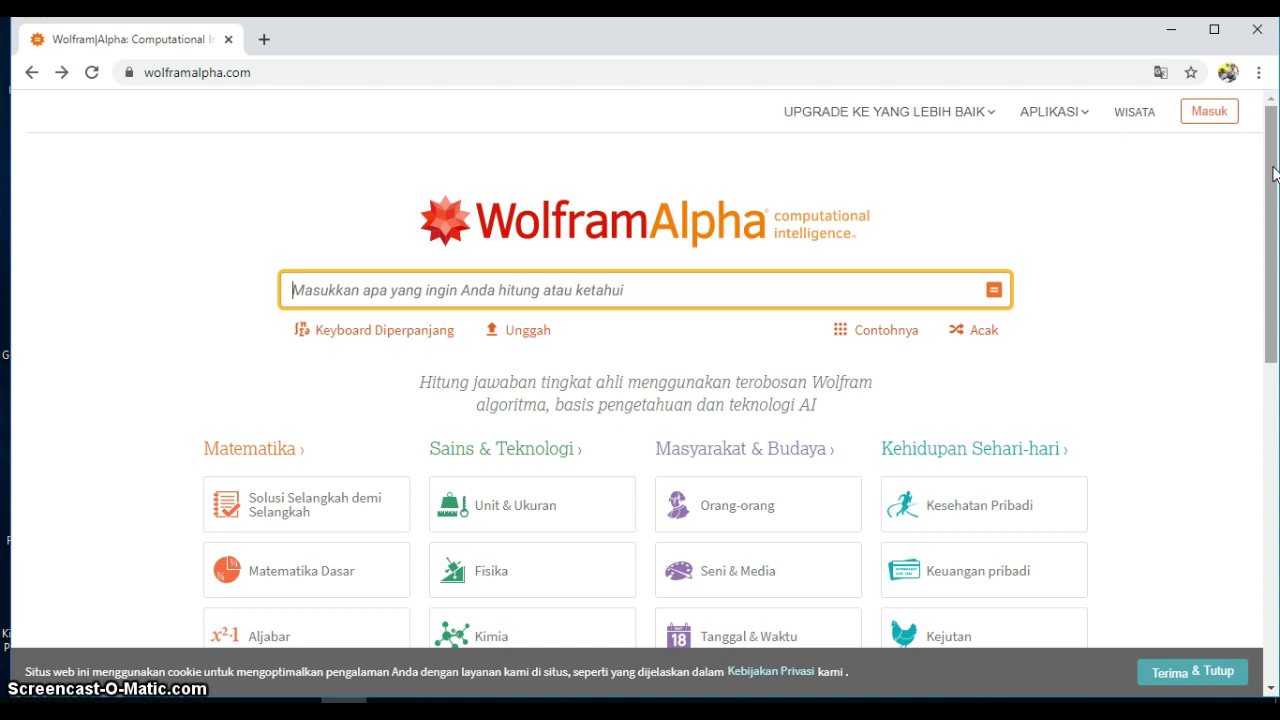
drag(1272, 174, 1271, 114)
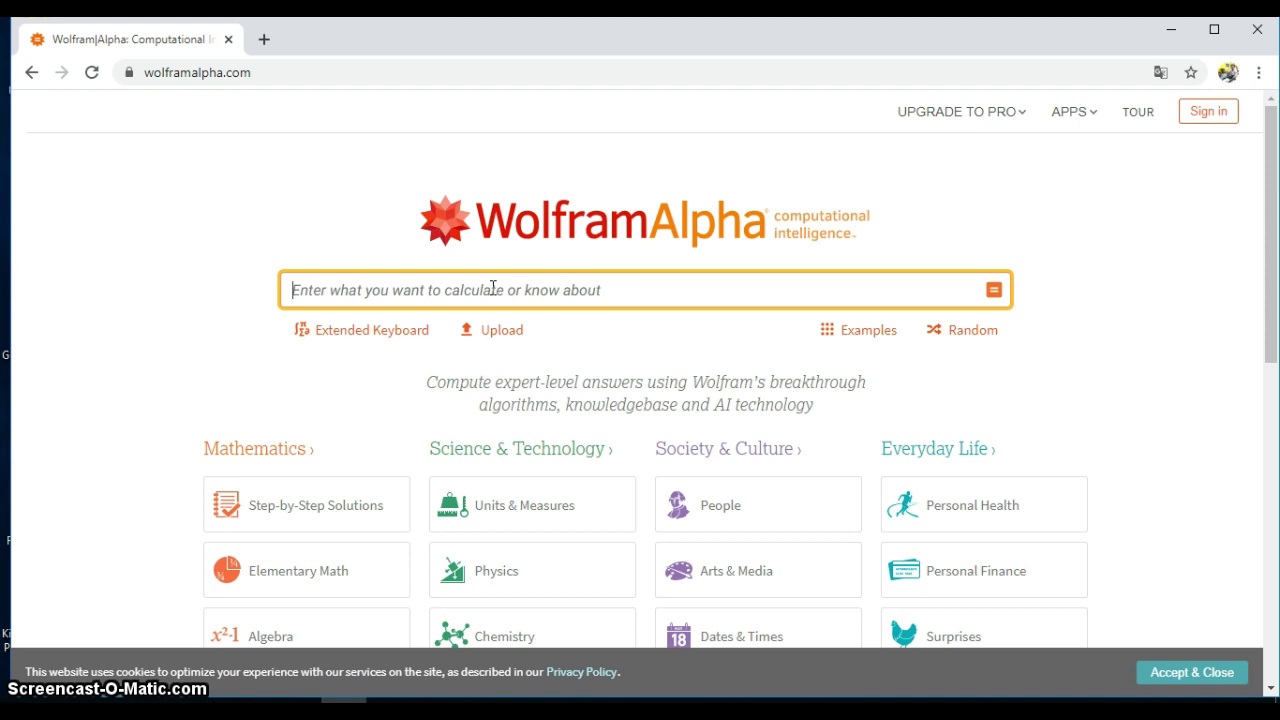
text(integr)
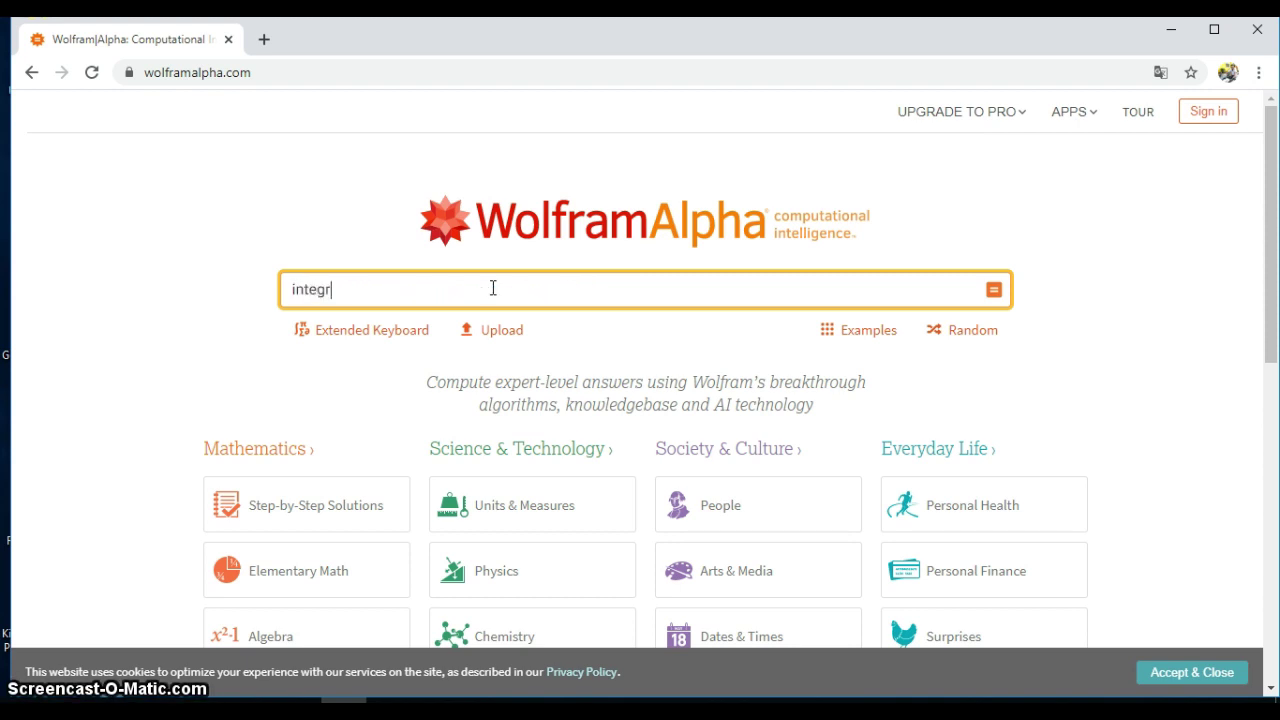
text(al)
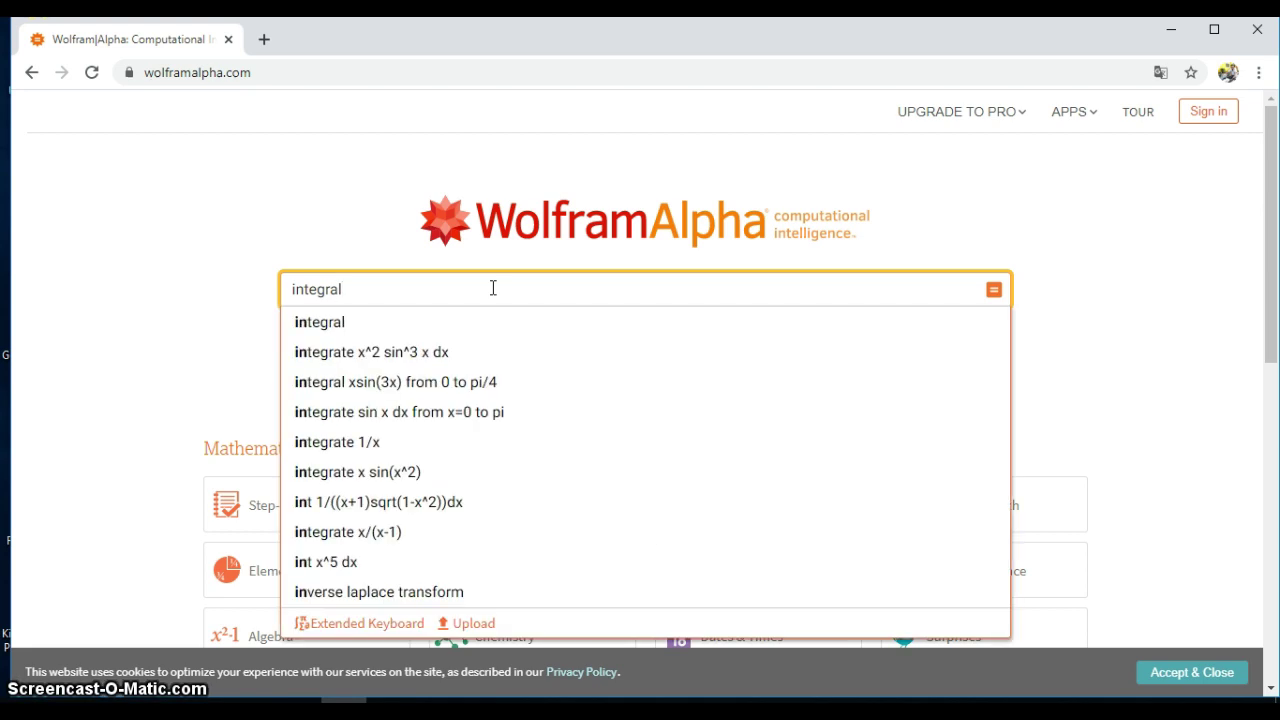
click(343, 330)
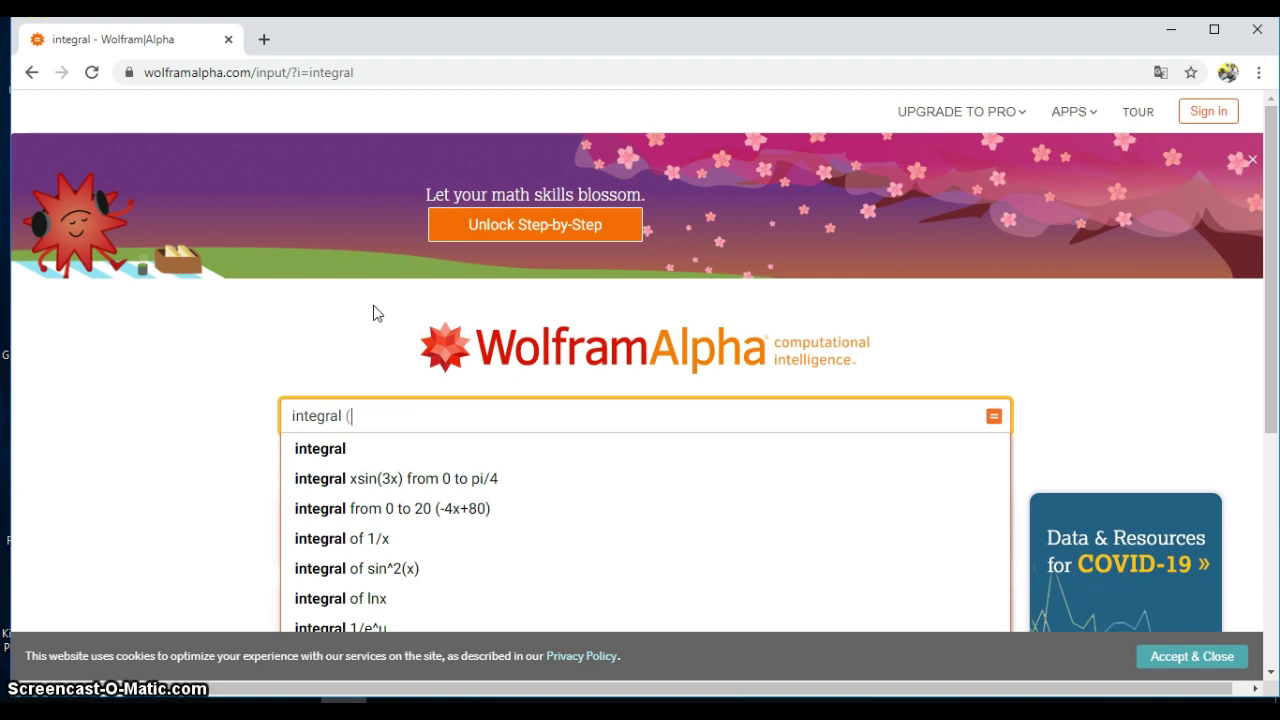
Extend the query to "integral (2x^3+5x^2-3x+4)" and compute it
text((2x^3+5x^2-3x+4)
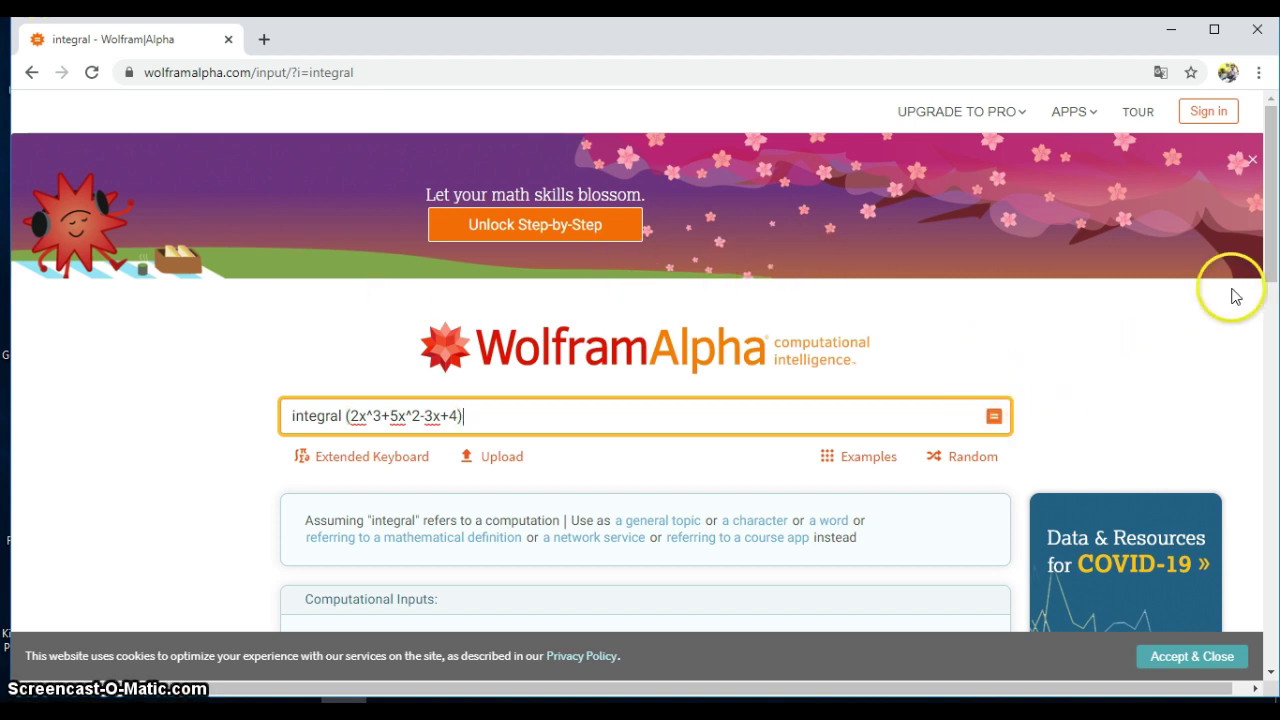
drag(1274, 245, 1262, 294)
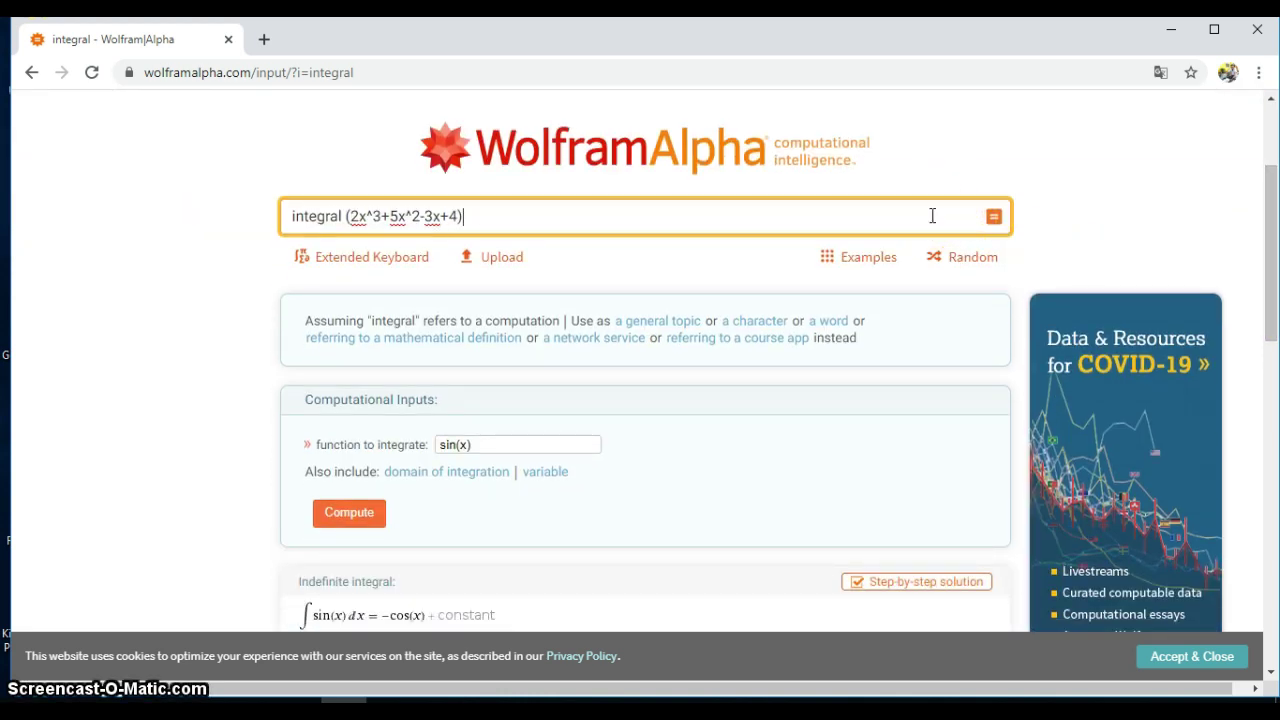
key(Return)
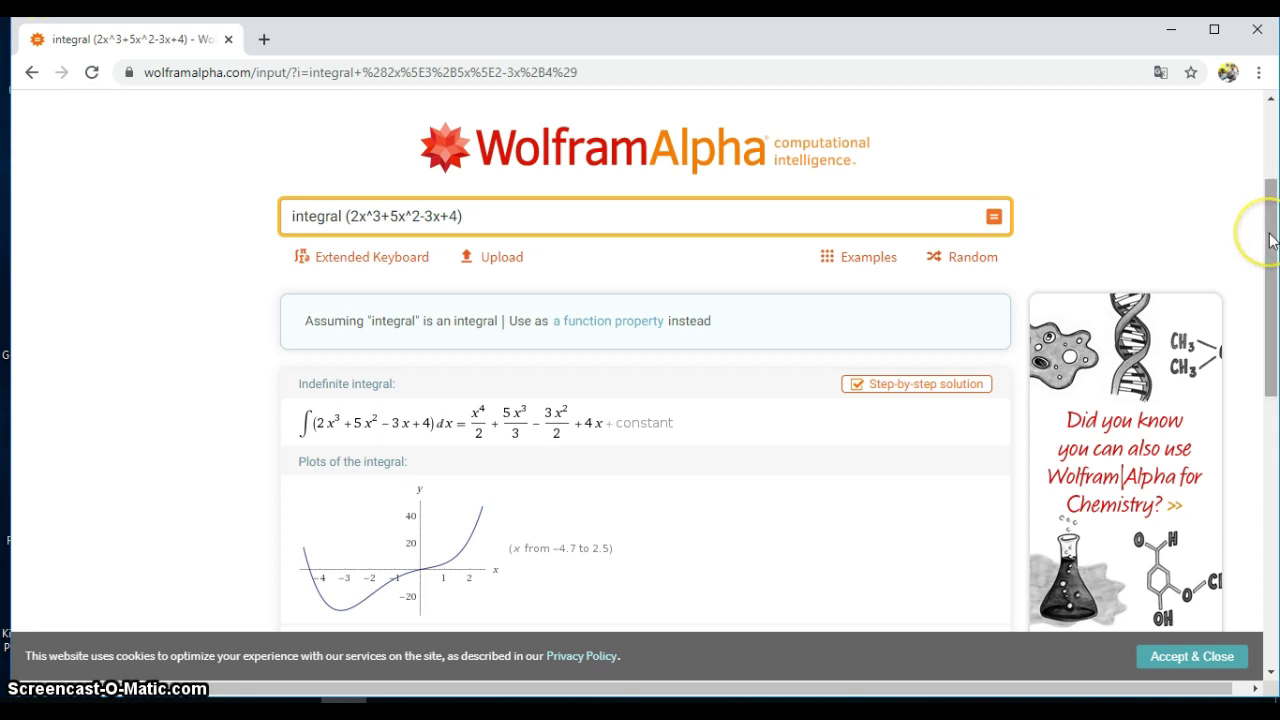
Look through the integral's solution, plots, alternate forms and related queries
drag(1260, 234, 1257, 286)
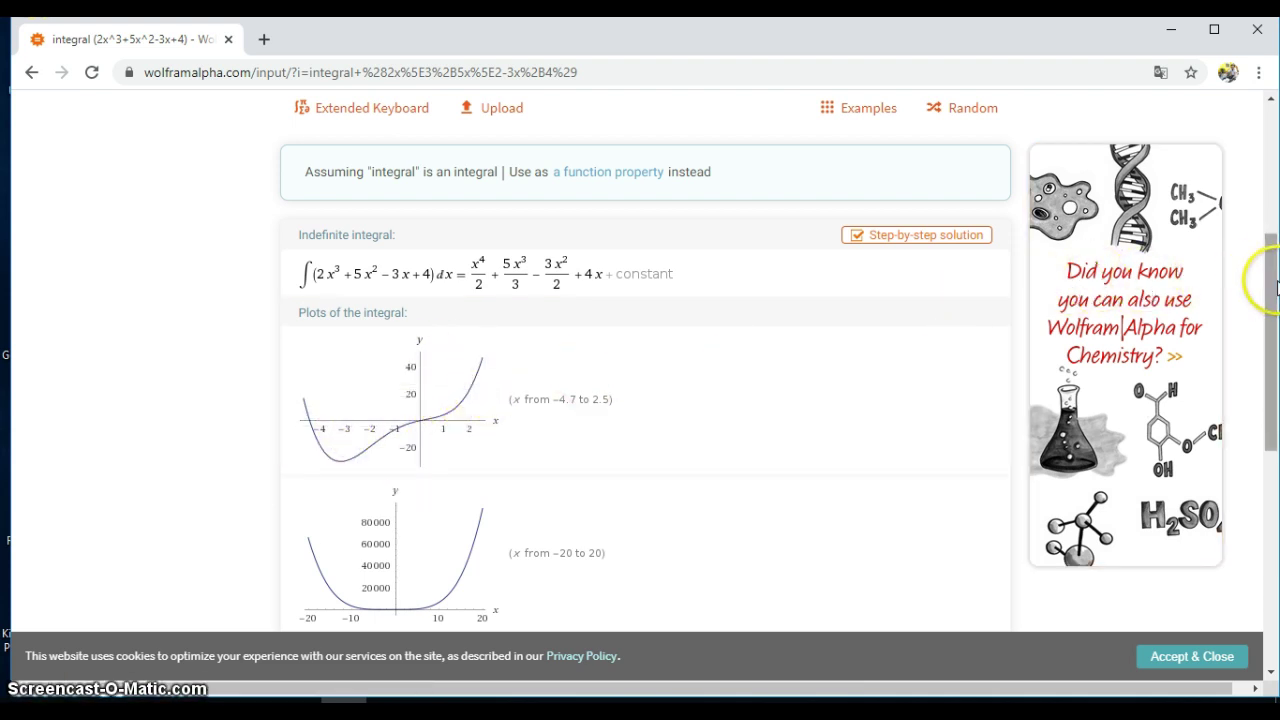
drag(1272, 290, 1275, 405)
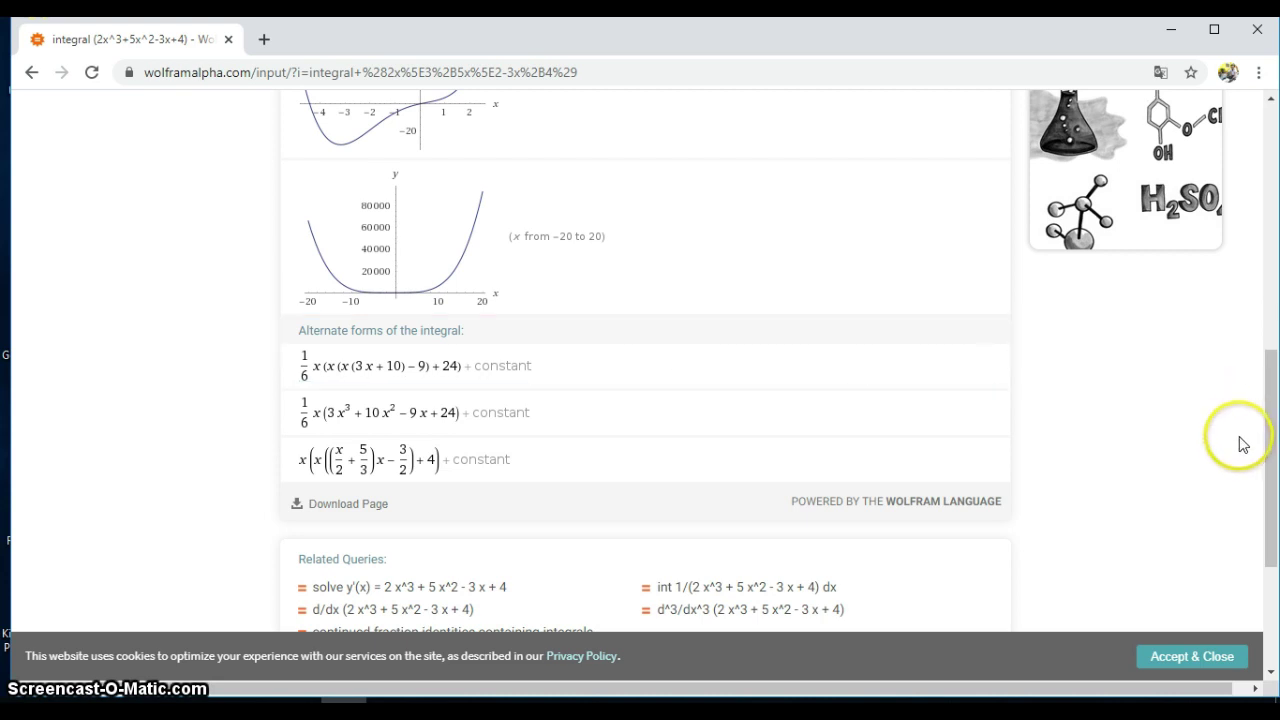
drag(1271, 420, 1276, 487)
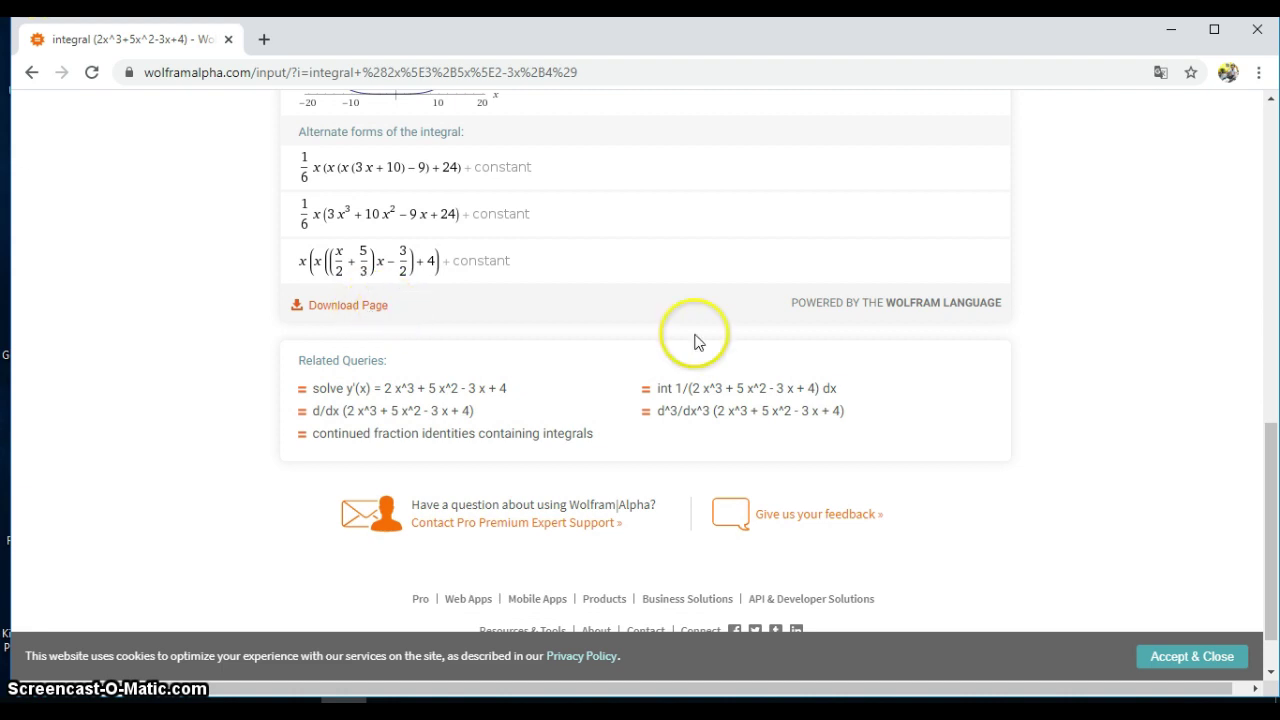
drag(1276, 470, 1276, 157)
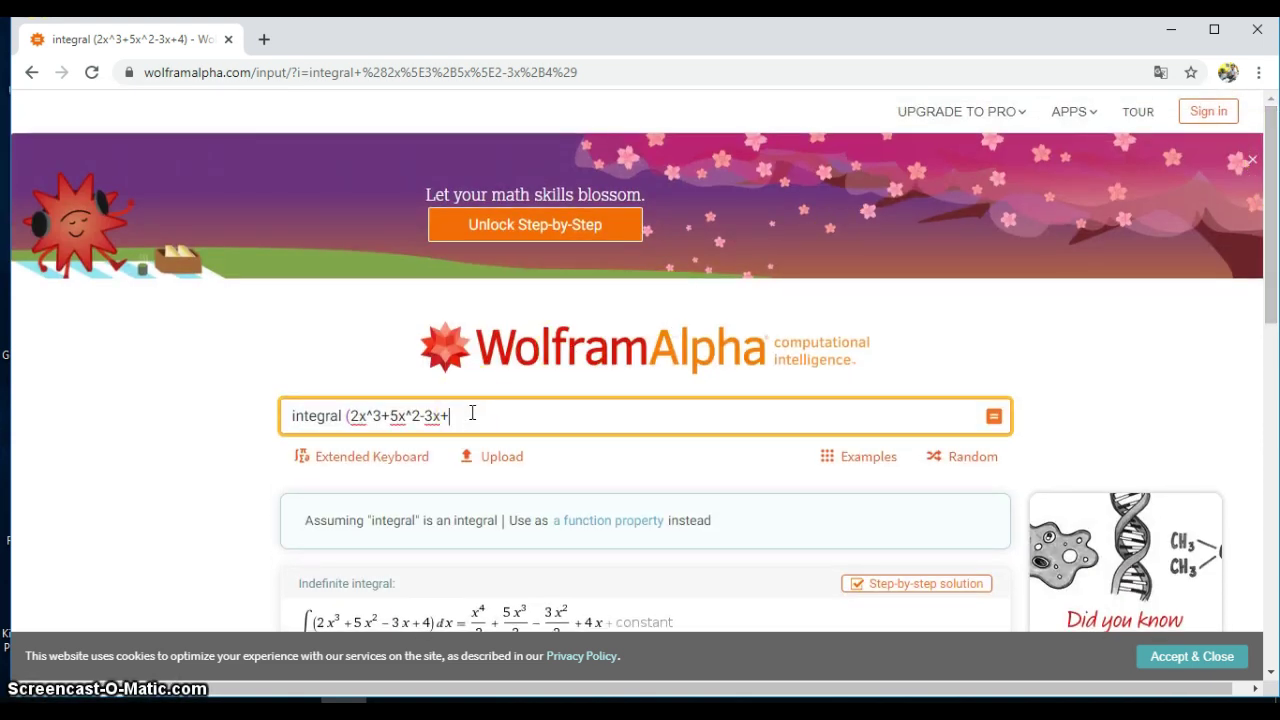
Replace the integral query with the equation "x^2-x-6=0" and compute it
key(BackSpace)
key(BackSpace)
key(BackSpace)
key(BackSpace)
key(BackSpace)
key(BackSpace)
key(BackSpace)
key(BackSpace)
key(BackSpace)
key(BackSpace)
key(BackSpace)
key(BackSpace)
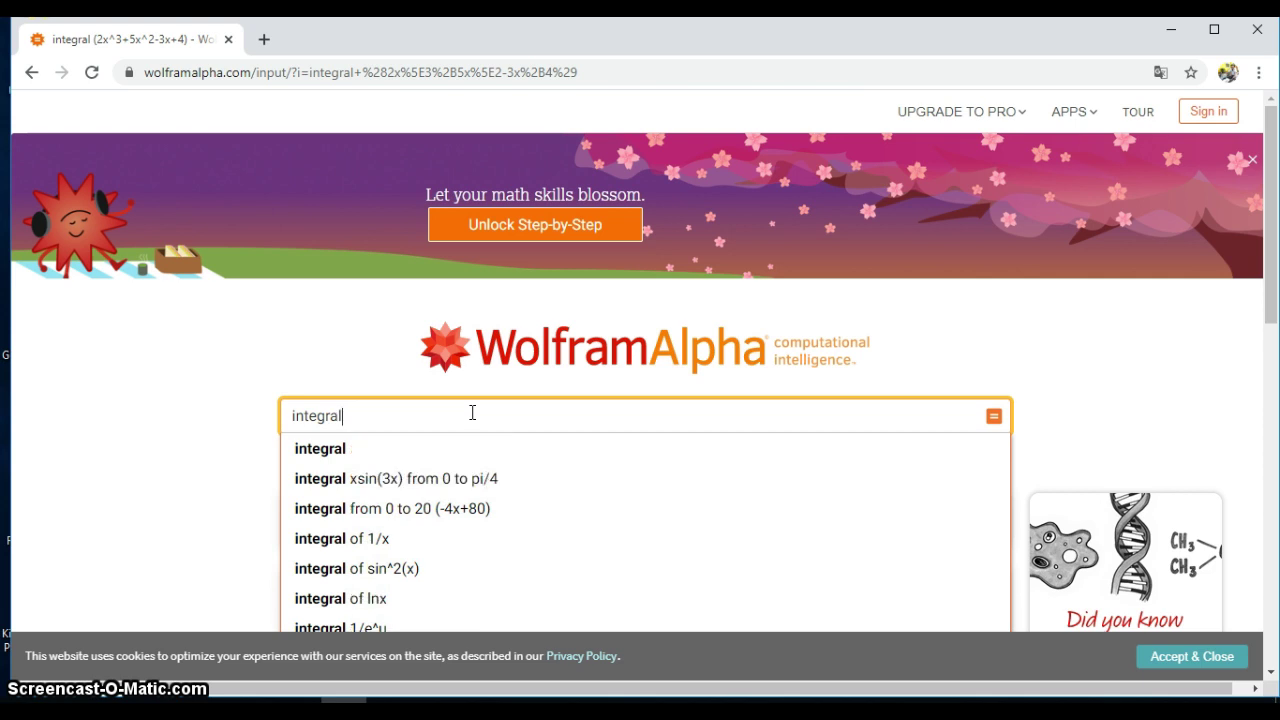
key(BackSpace)
key(BackSpace)
key(BackSpace)
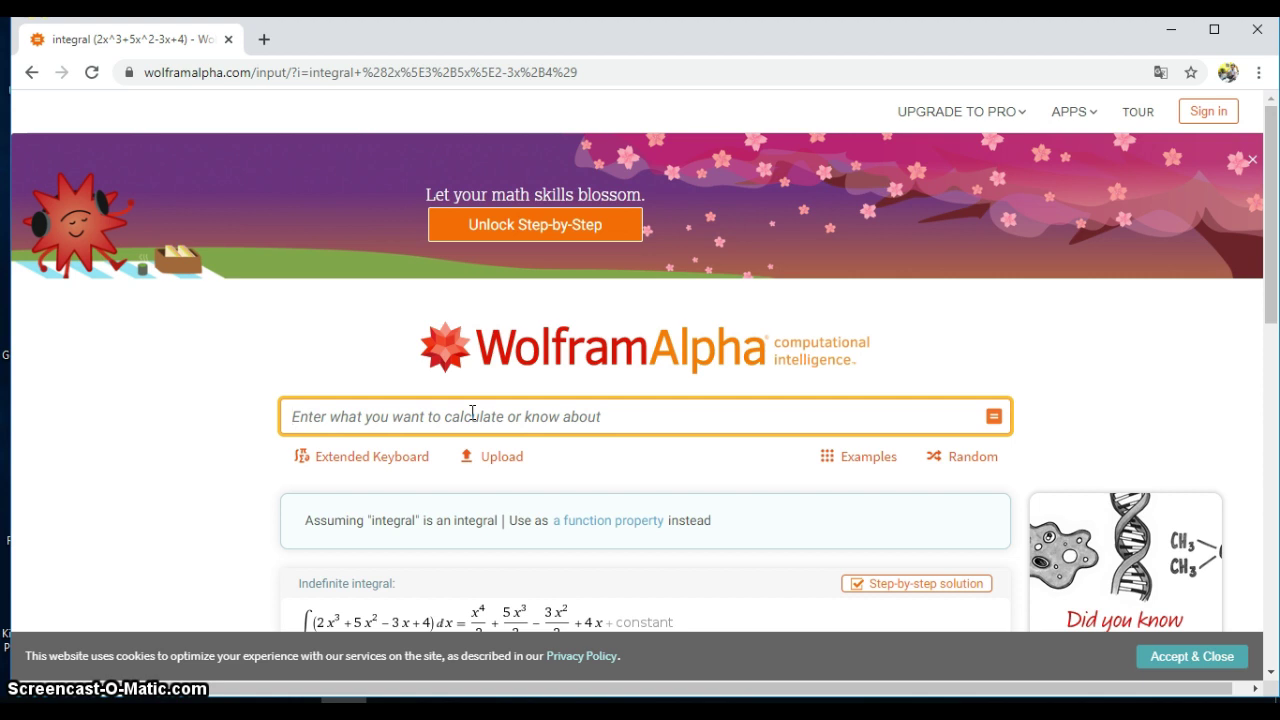
text(x^2-x-6)
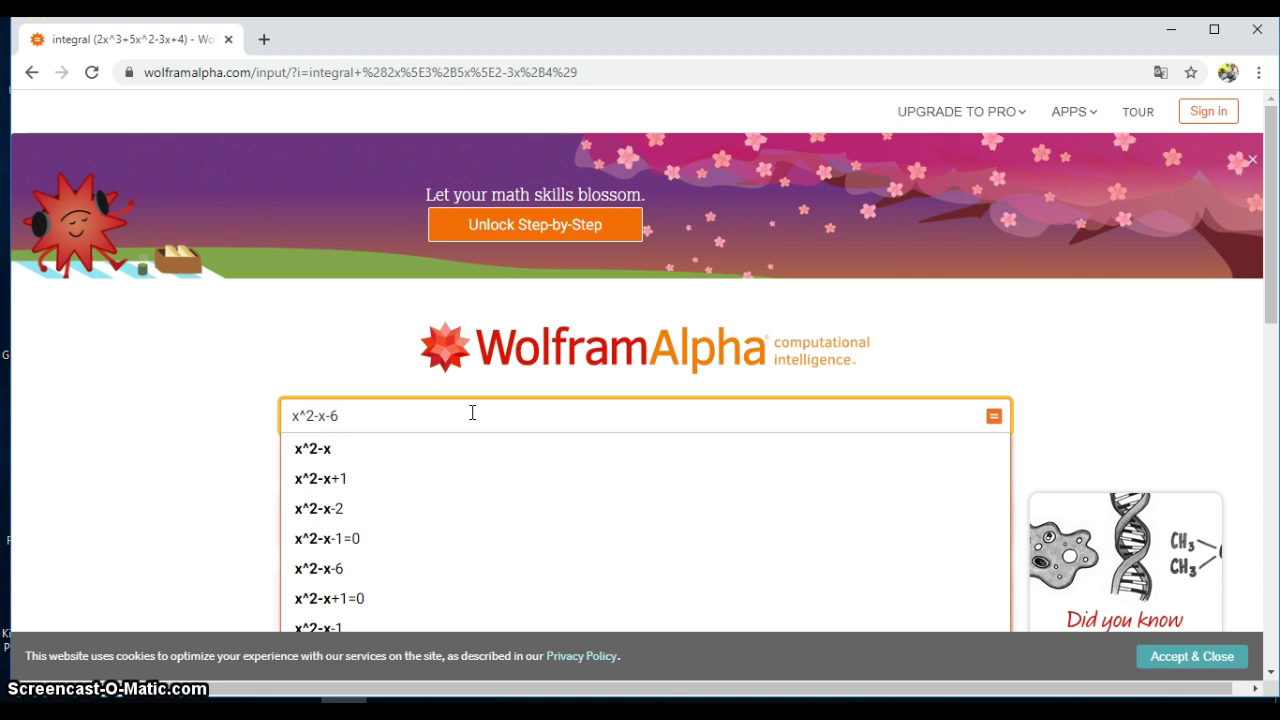
text(0)
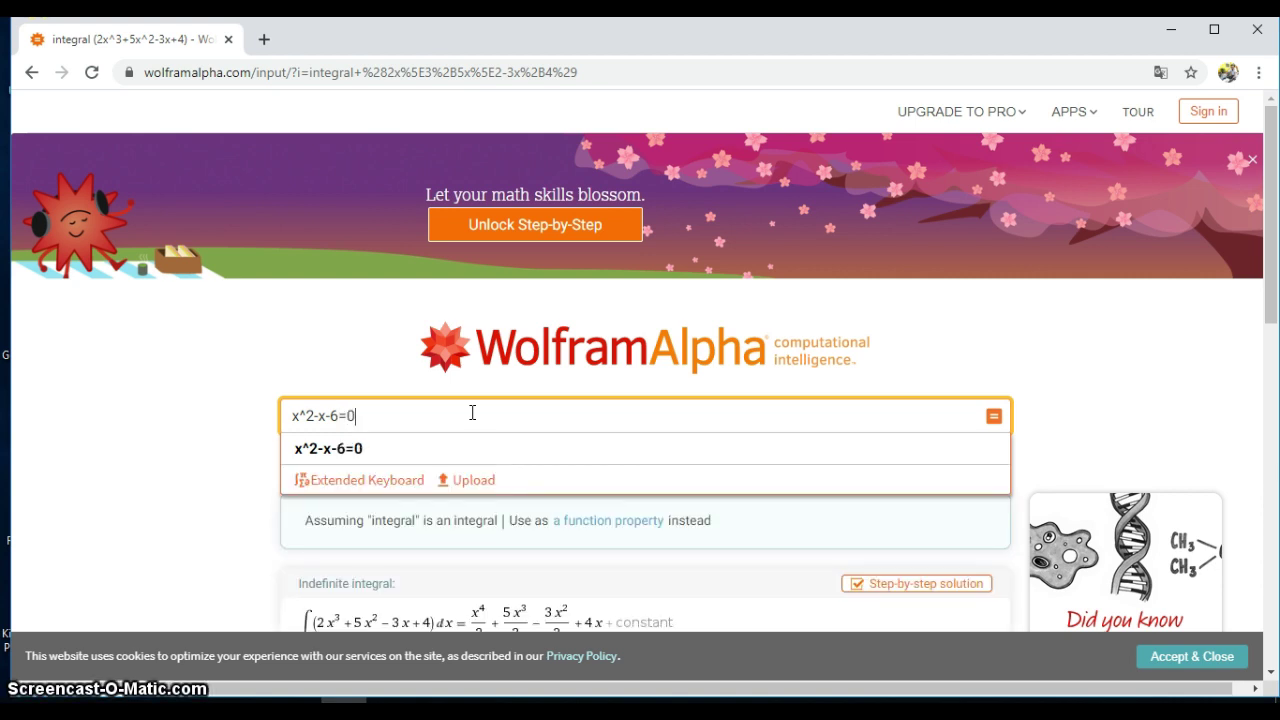
key(Return)
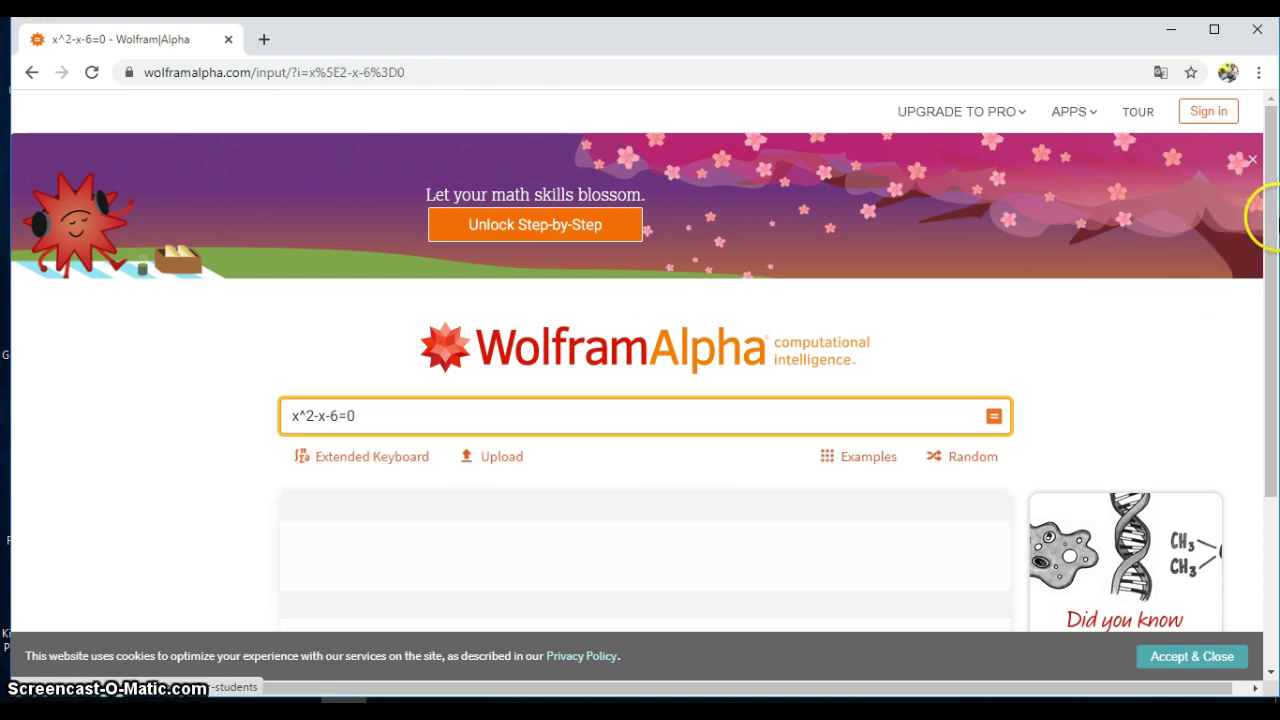
Look through the quadratic equation's root plot, alternate forms, number line and solutions
drag(1268, 215, 1273, 330)
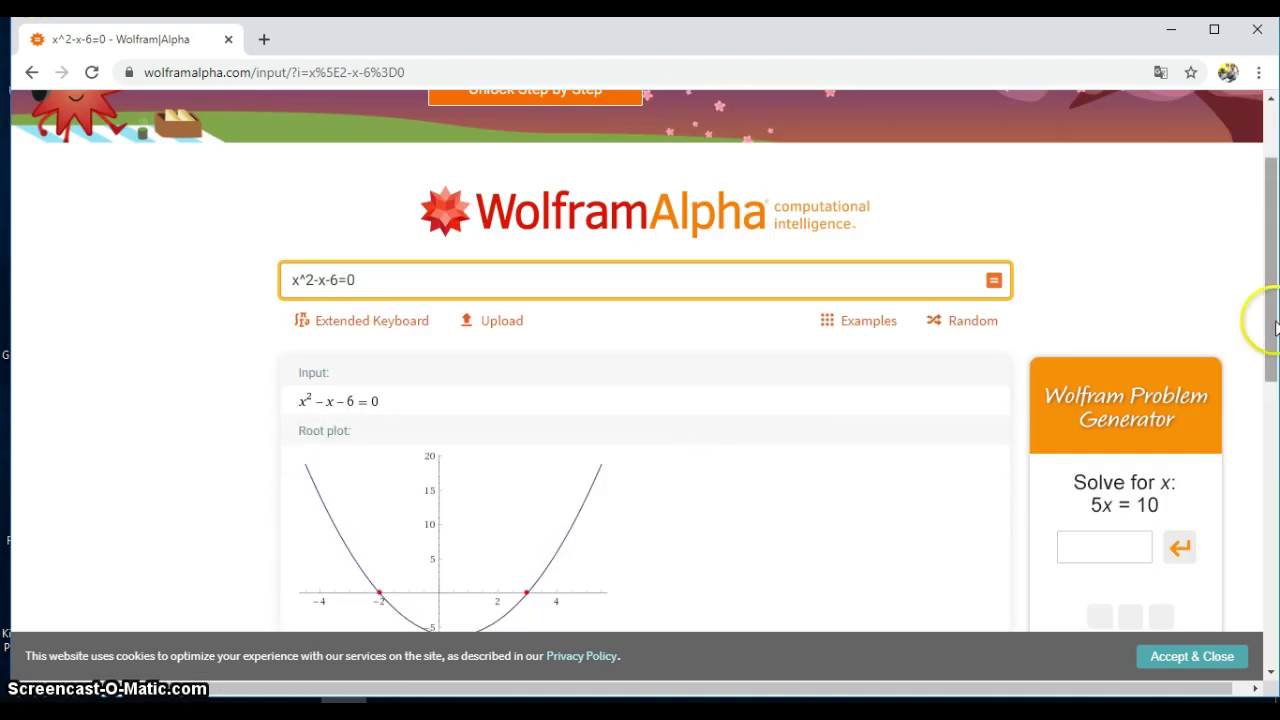
drag(1273, 330, 1270, 370)
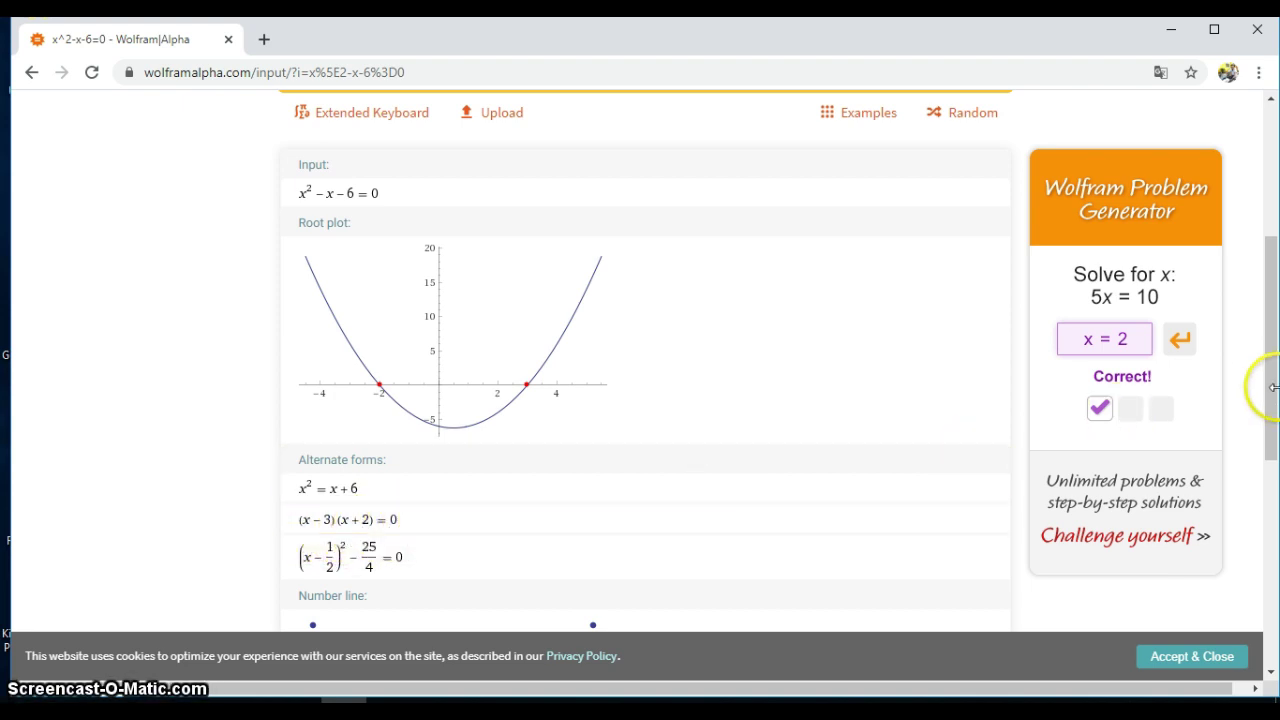
drag(1272, 378, 1273, 470)
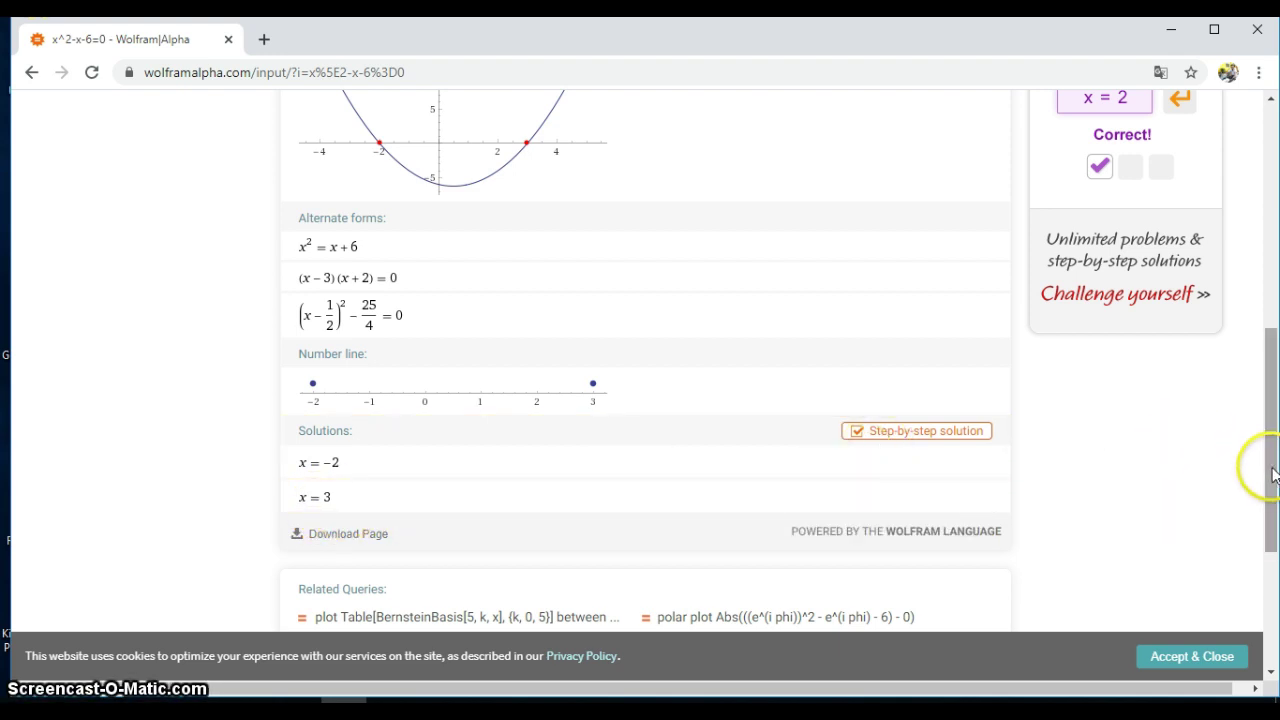
drag(1268, 466, 1268, 240)
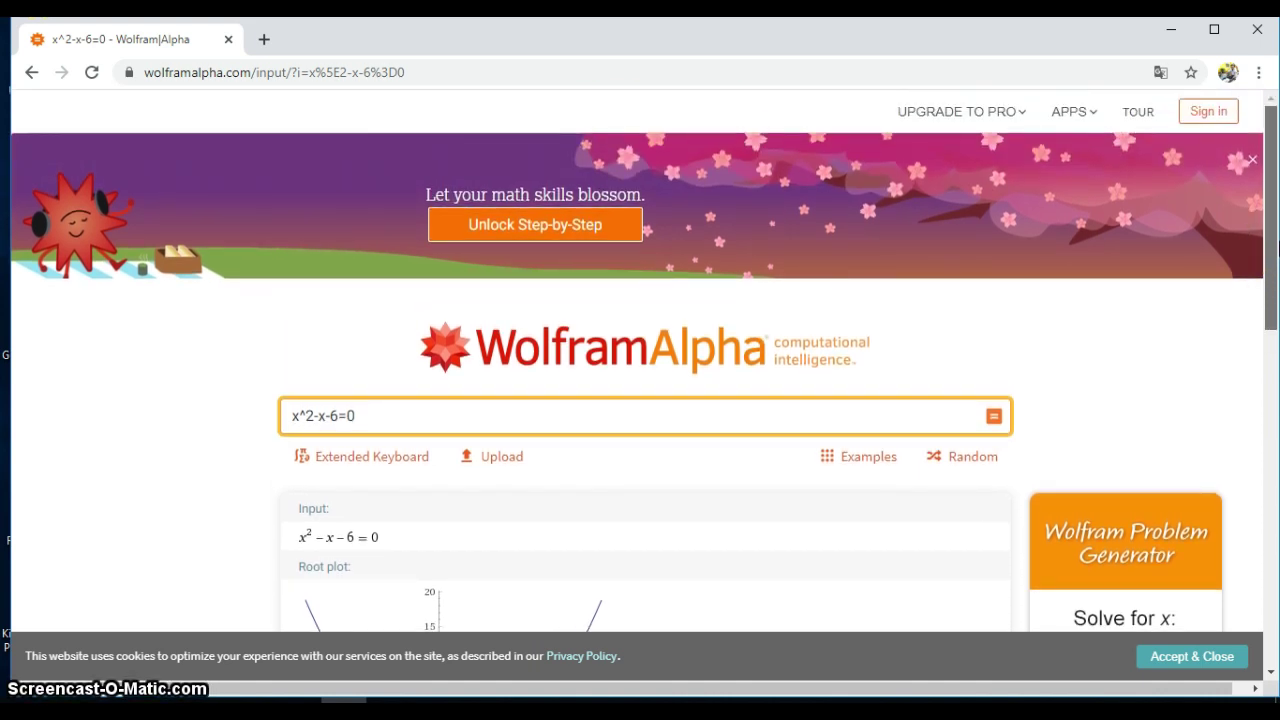
drag(1270, 250, 1268, 285)
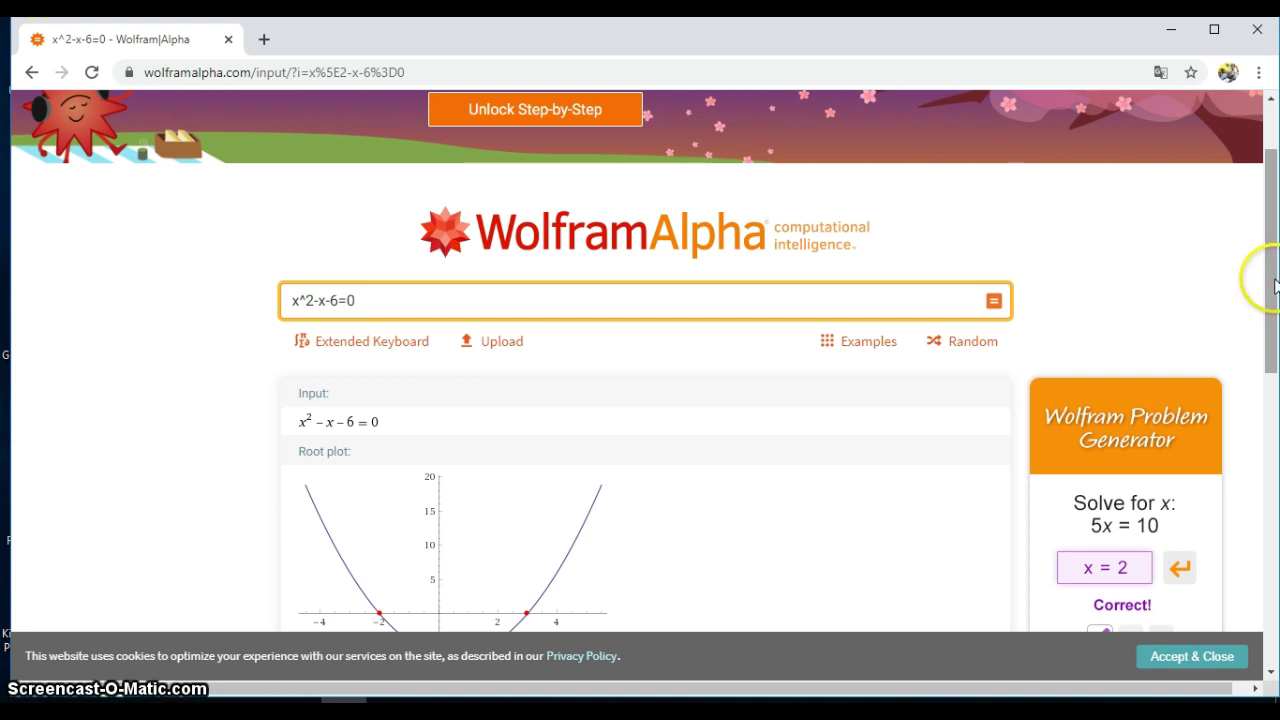
drag(1274, 285, 1260, 486)
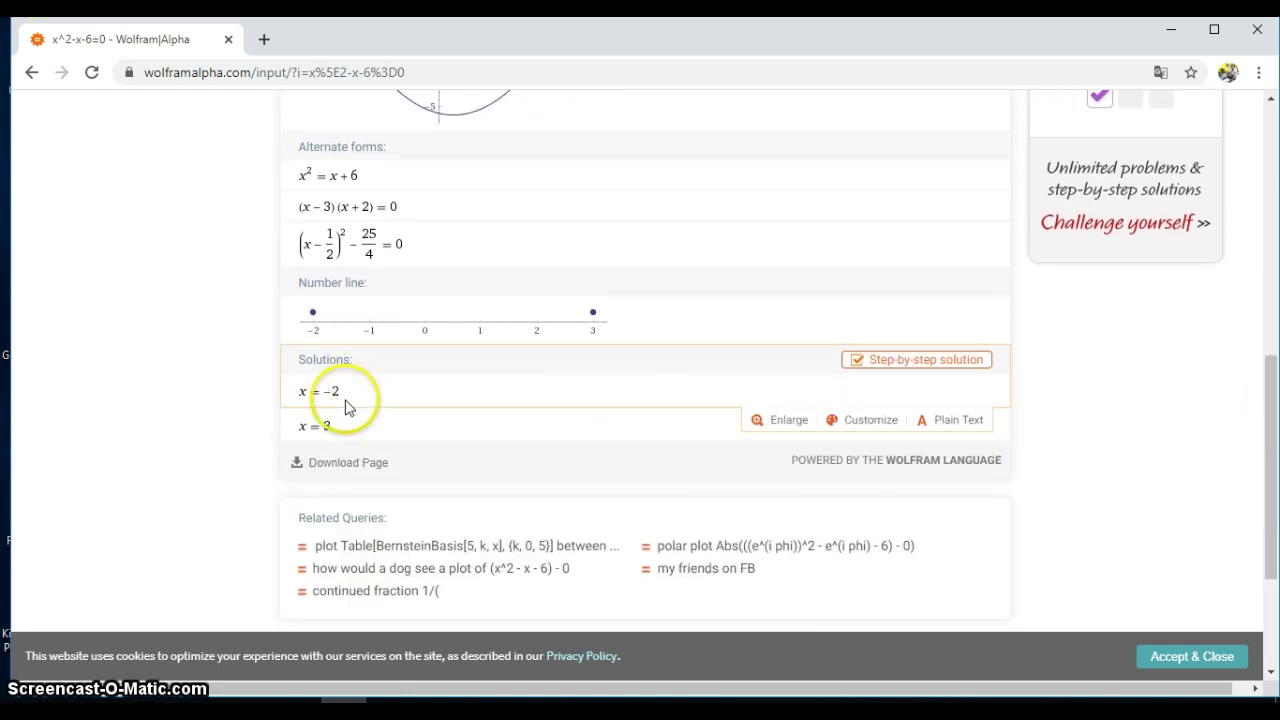
drag(1275, 452, 1277, 200)
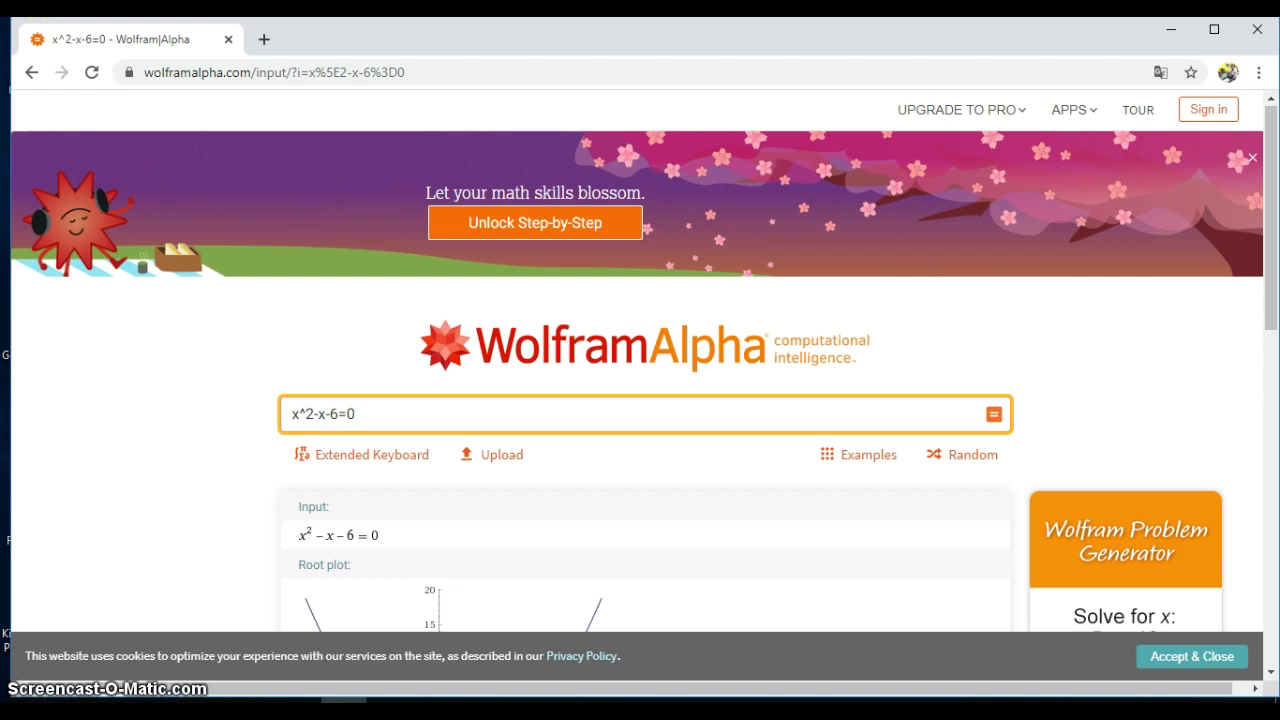
Go back through the earlier queries to the home page and open the Chemistry topic under Science & Technology
click(31, 79)
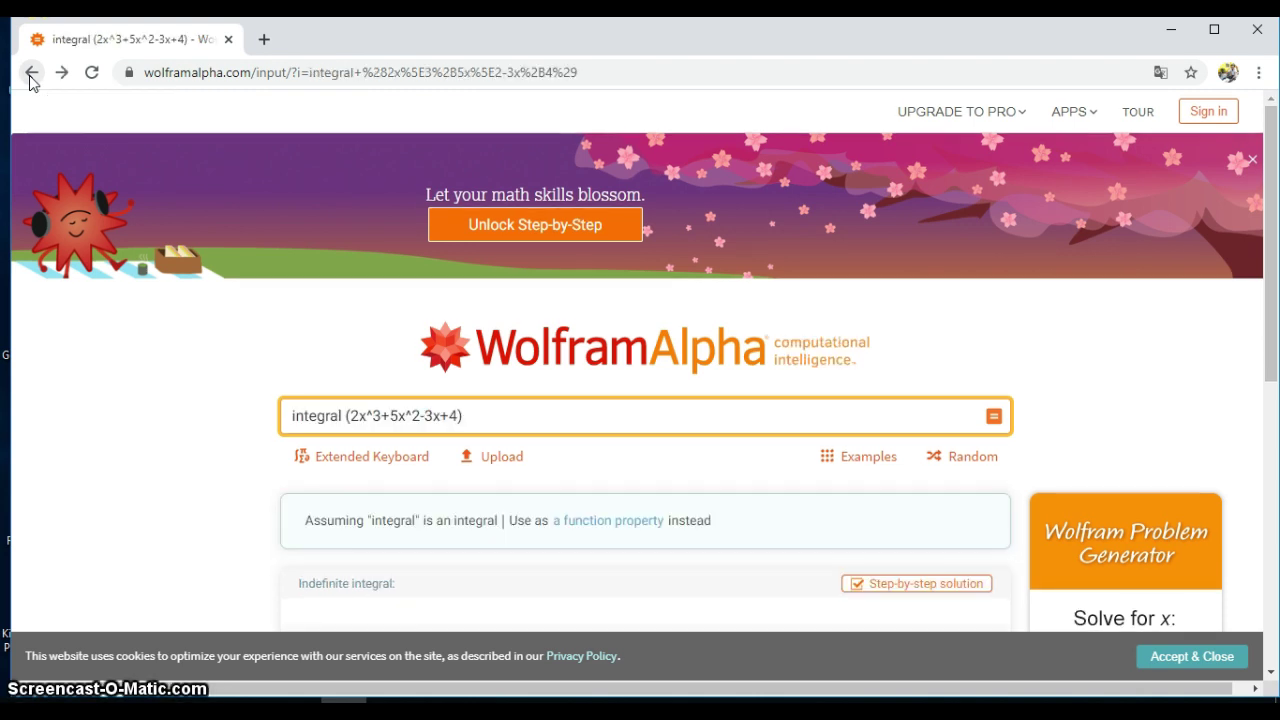
click(31, 79)
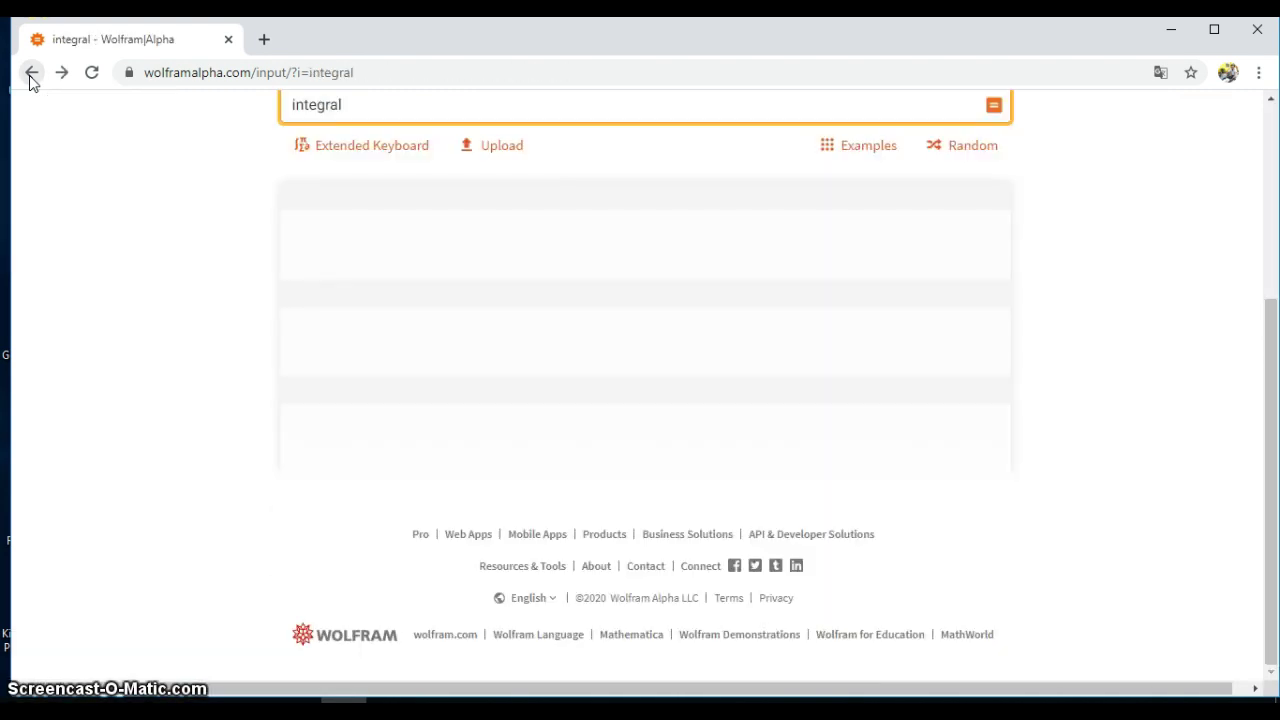
click(31, 79)
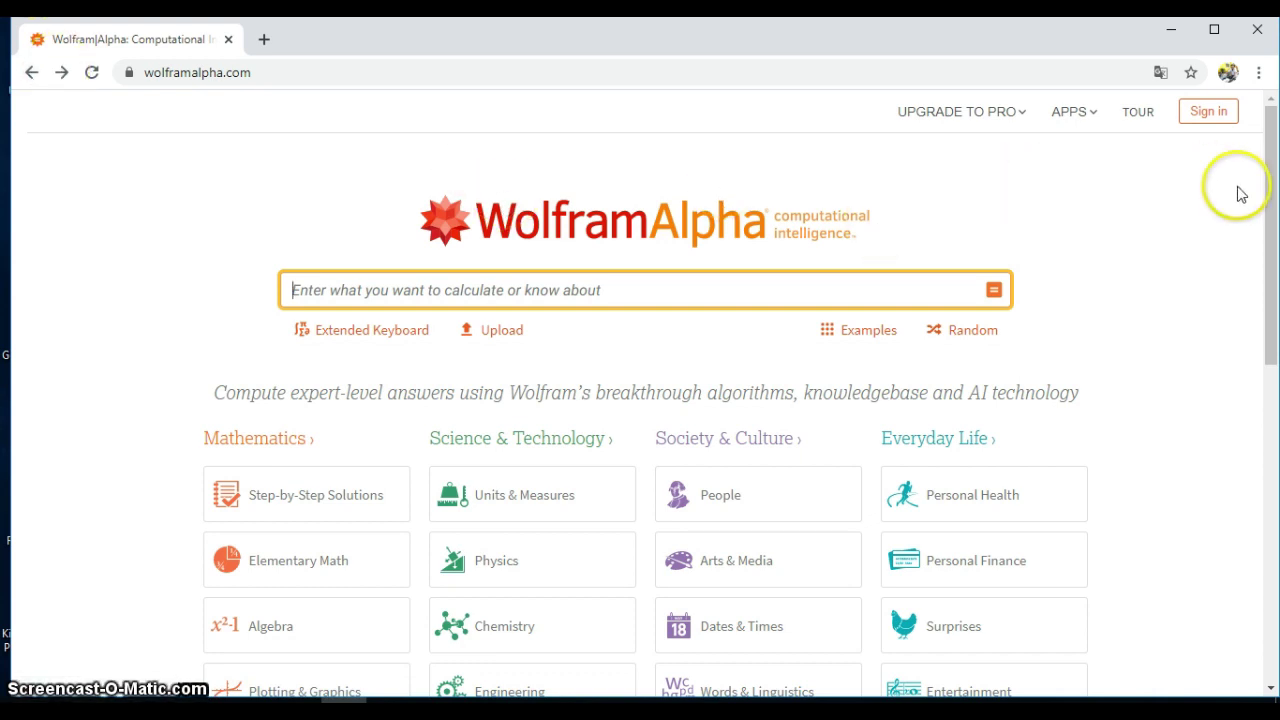
drag(1273, 158, 1273, 262)
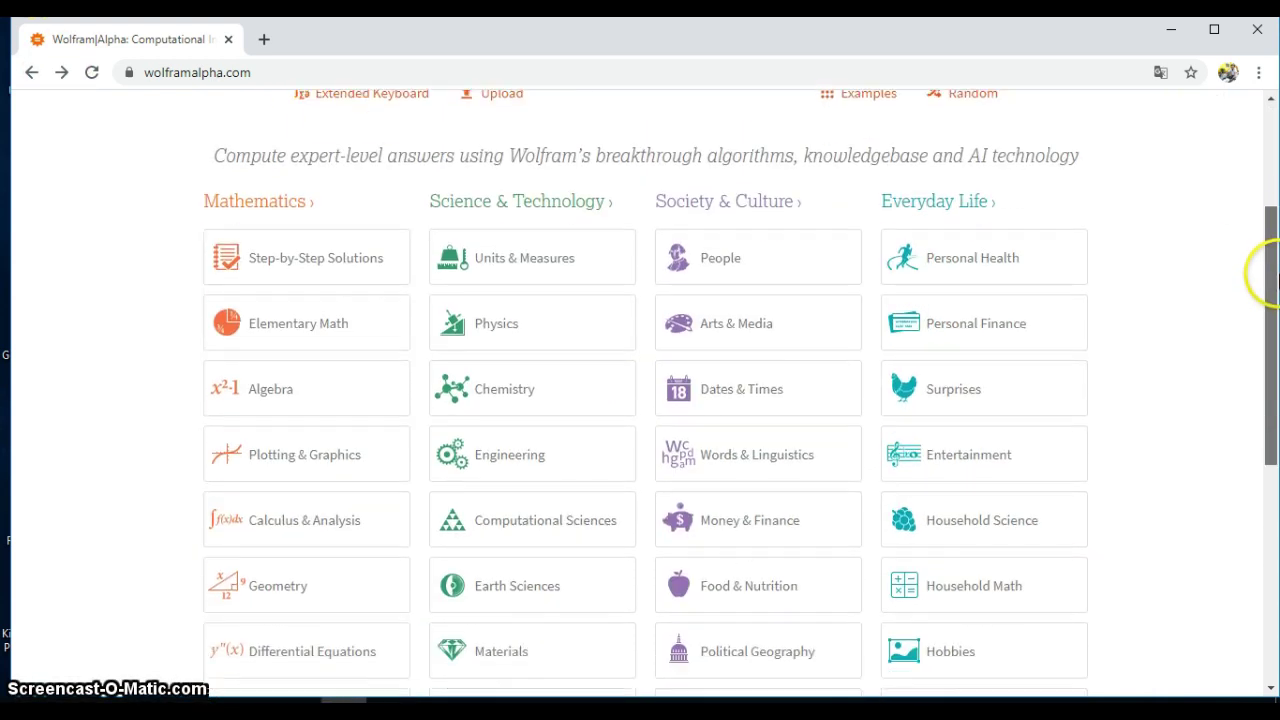
click(512, 395)
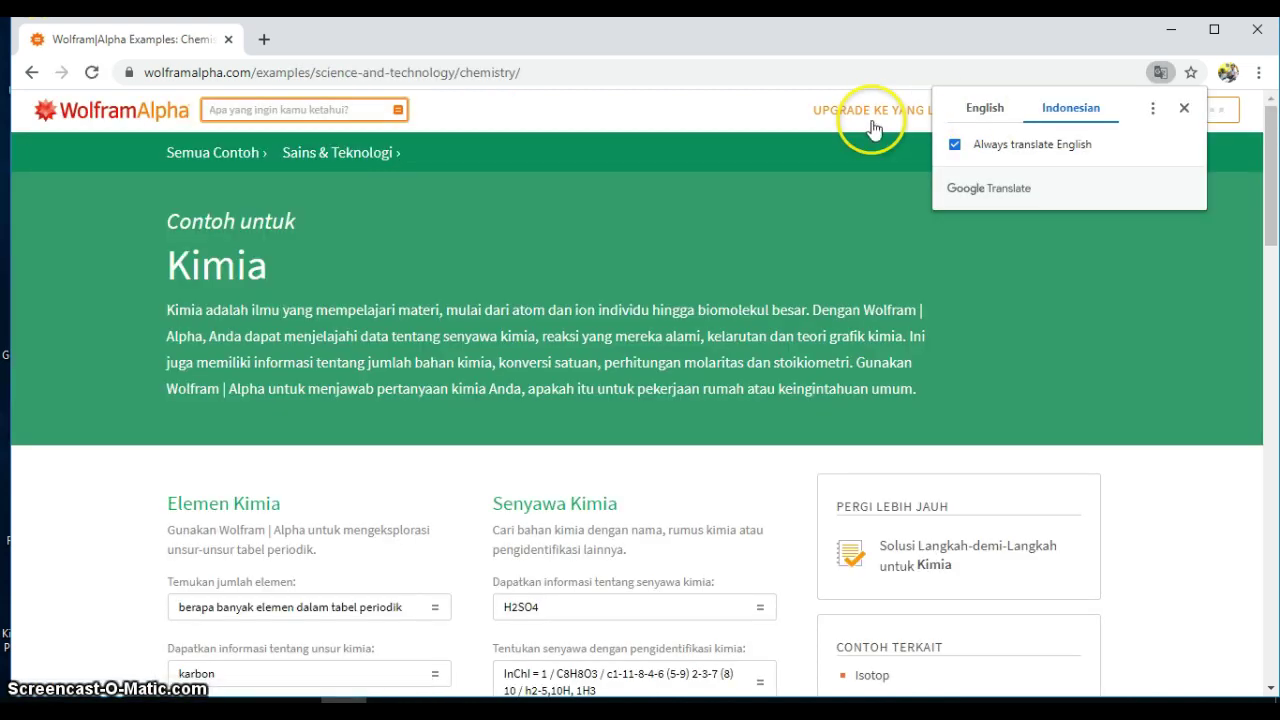
Dismiss the translation prompt and run the "karbon" example query in the chemical elements section (Elemen Kimia)
click(1193, 266)
drag(1270, 175, 1272, 250)
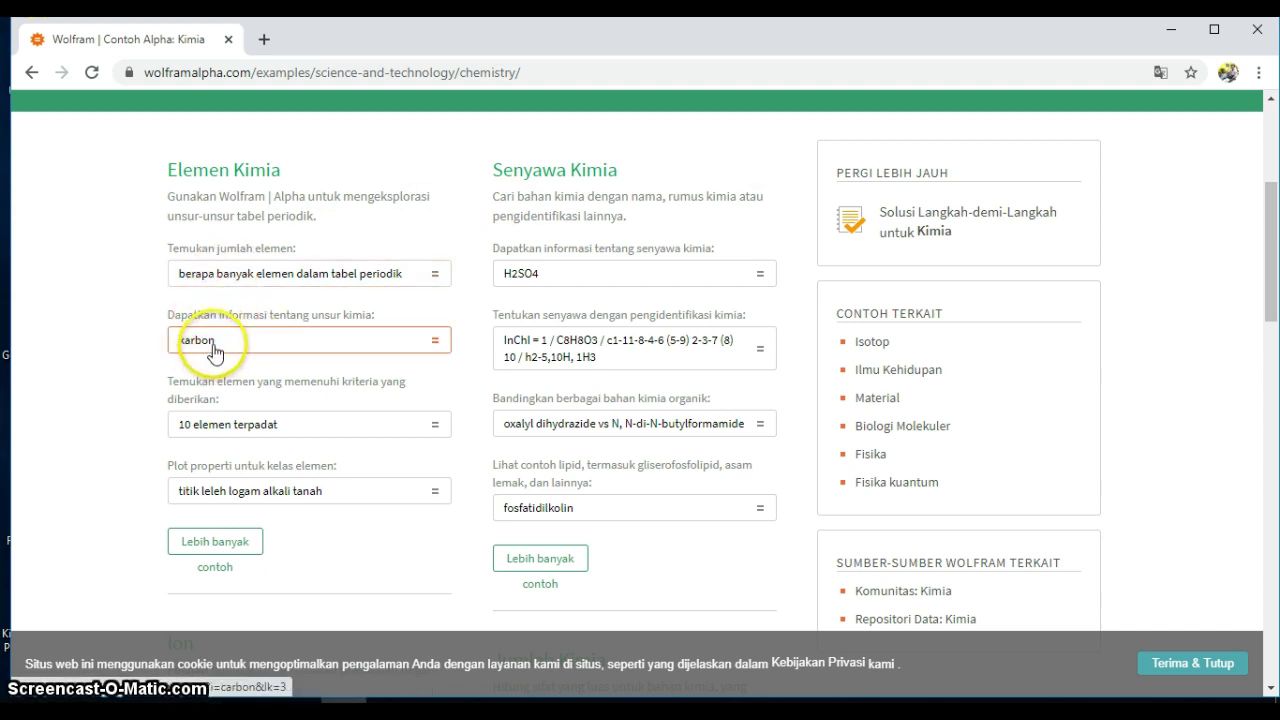
click(297, 348)
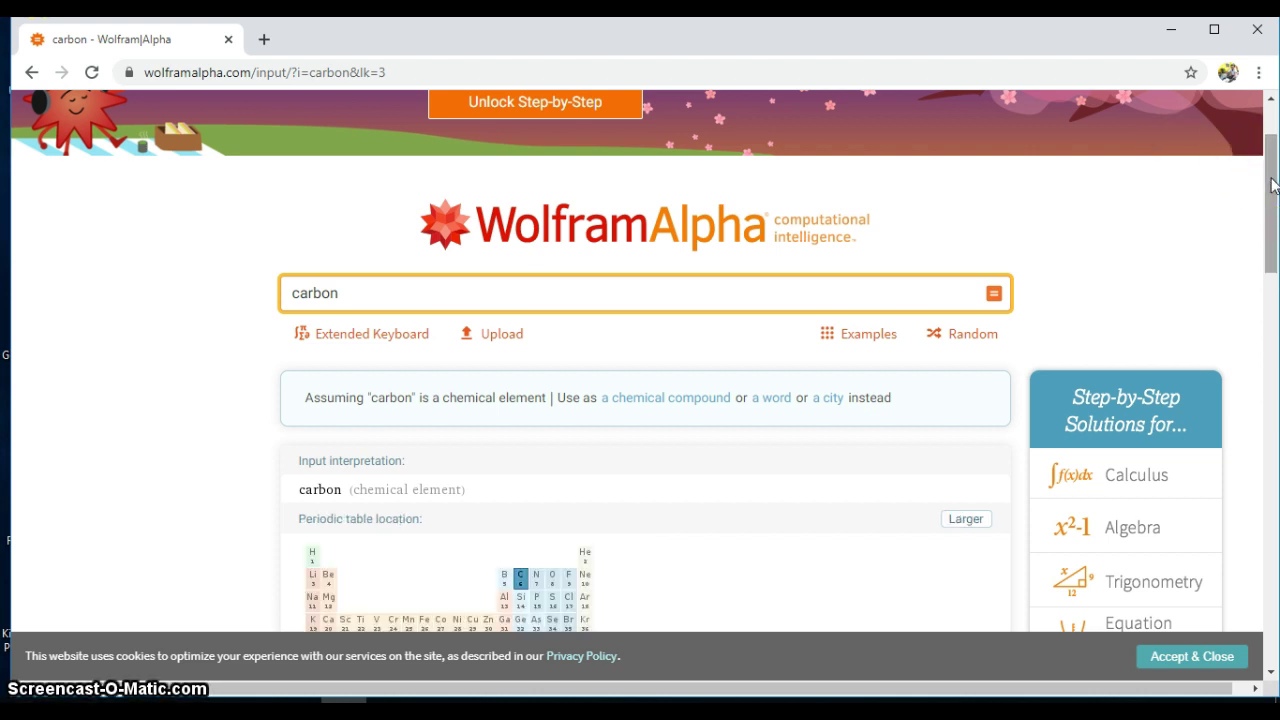
Examine carbon's periodic table location, image, basic elemental properties, and thermodynamic and material properties
drag(1273, 177, 1261, 205)
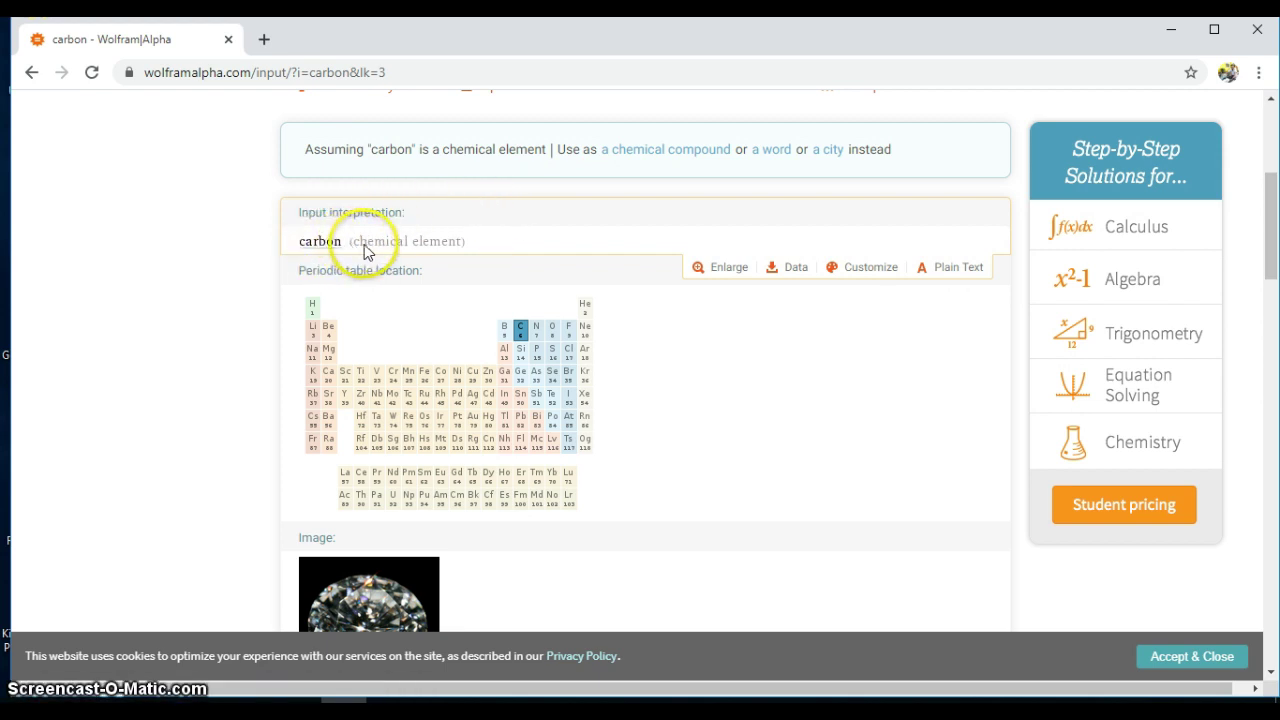
click(521, 344)
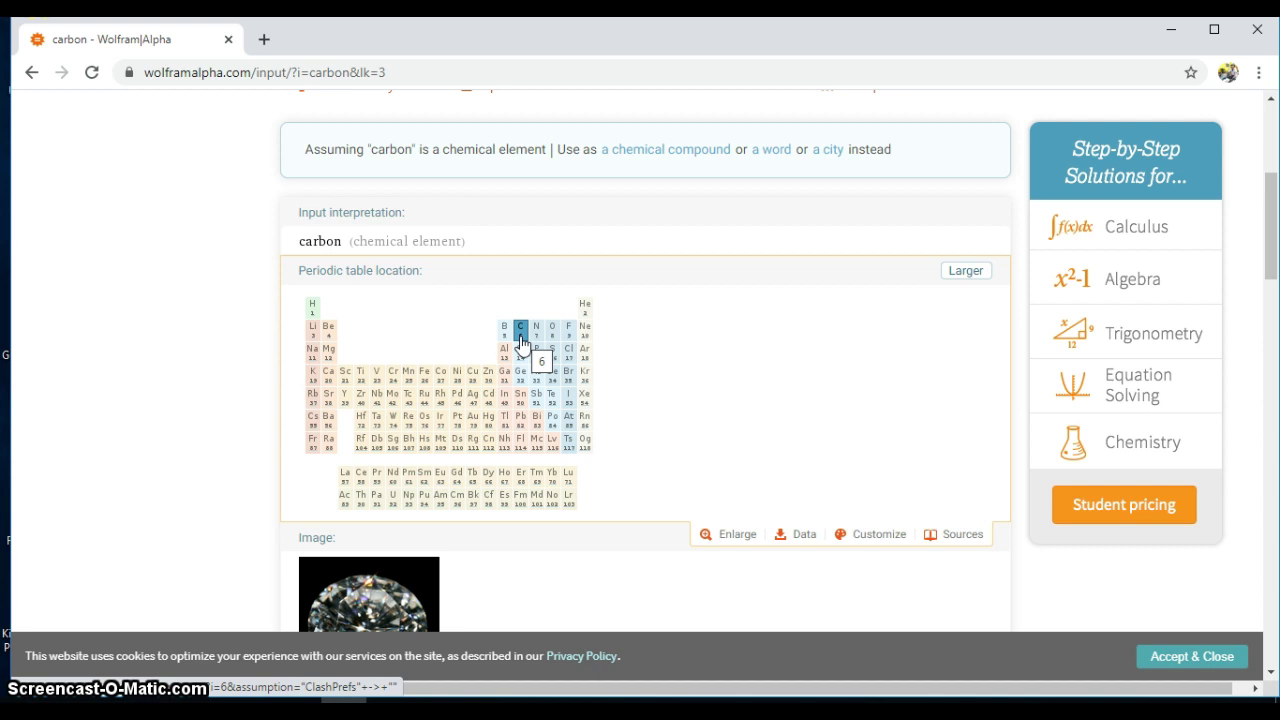
scroll(1266, 220, down, 2)
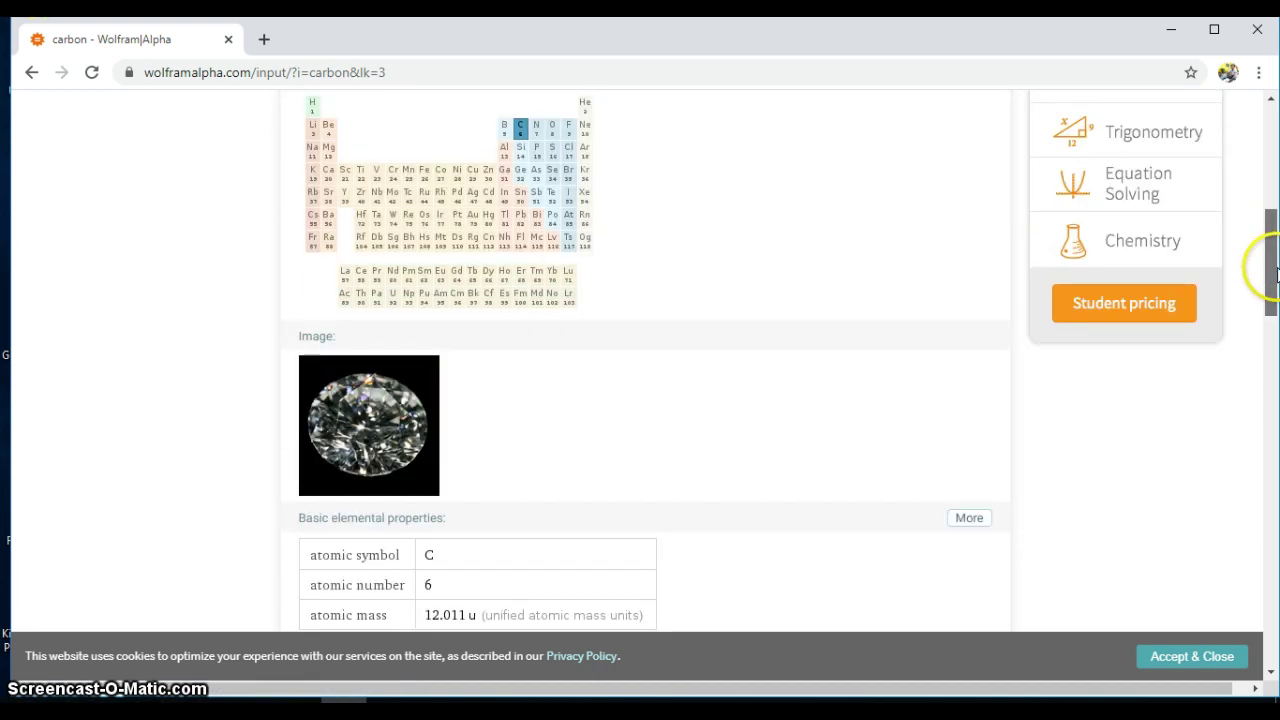
scroll(1266, 280, down, 2)
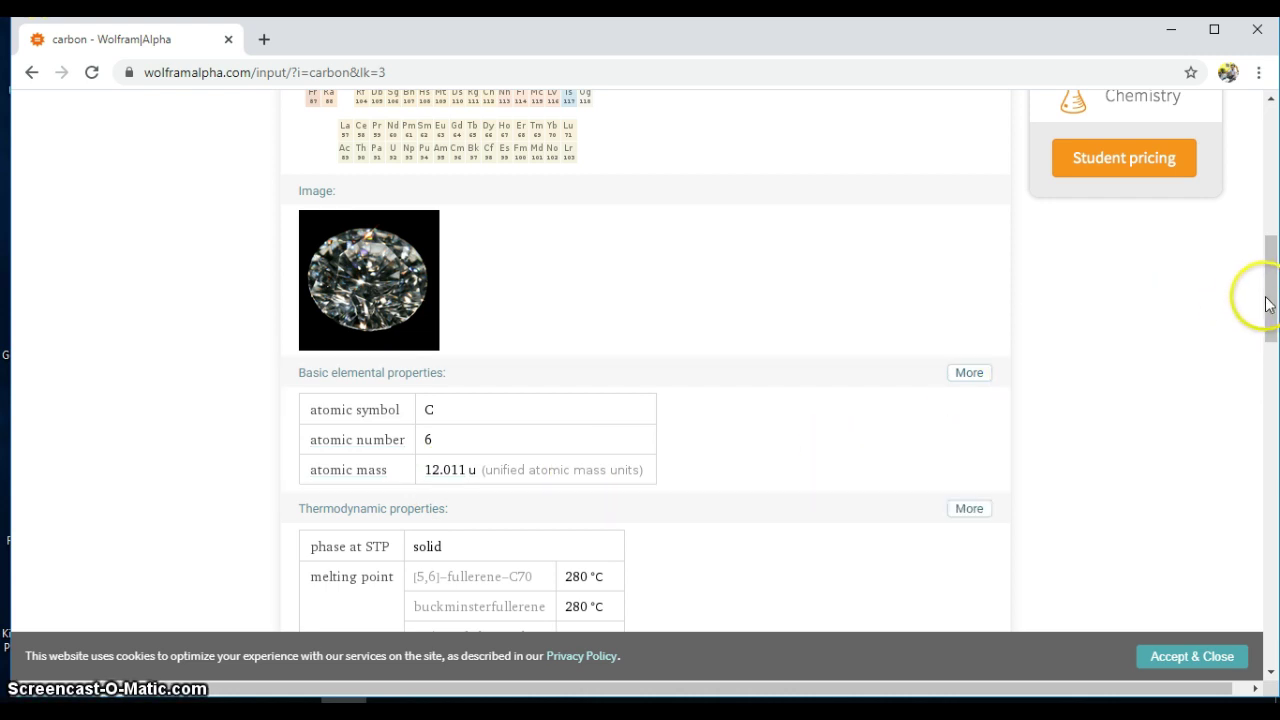
drag(1270, 305, 1268, 360)
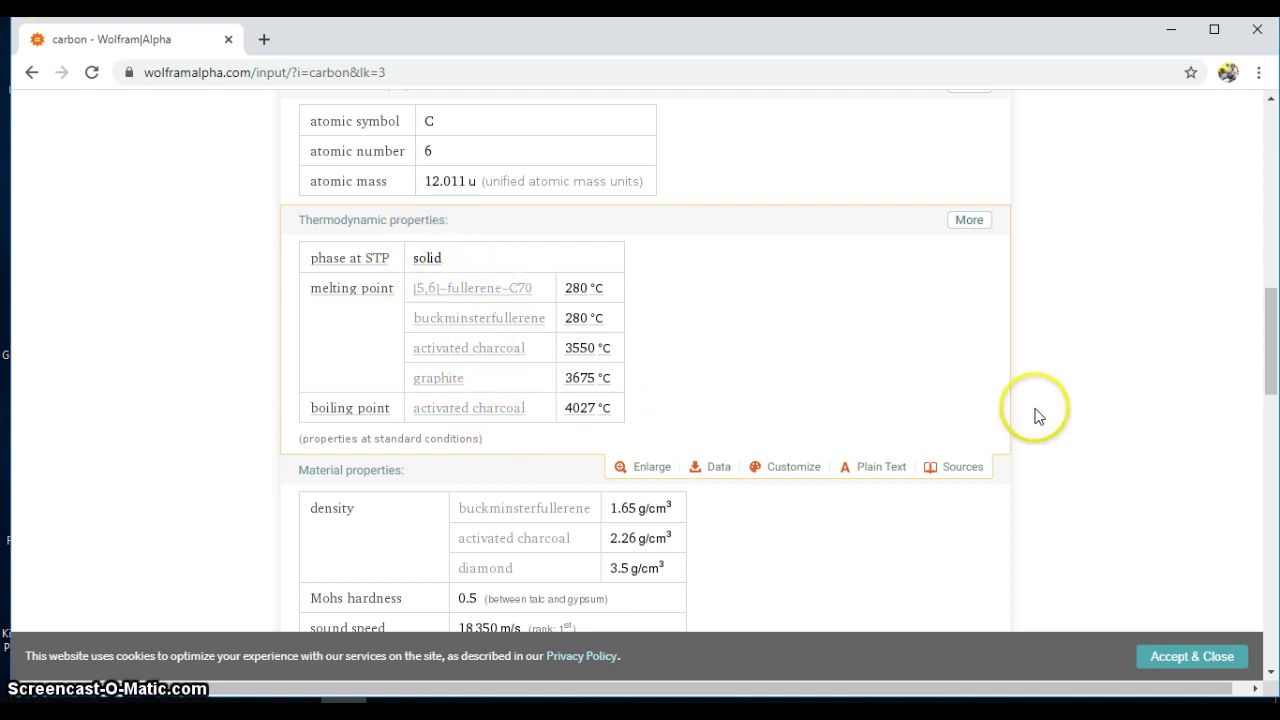
drag(1269, 342, 1270, 112)
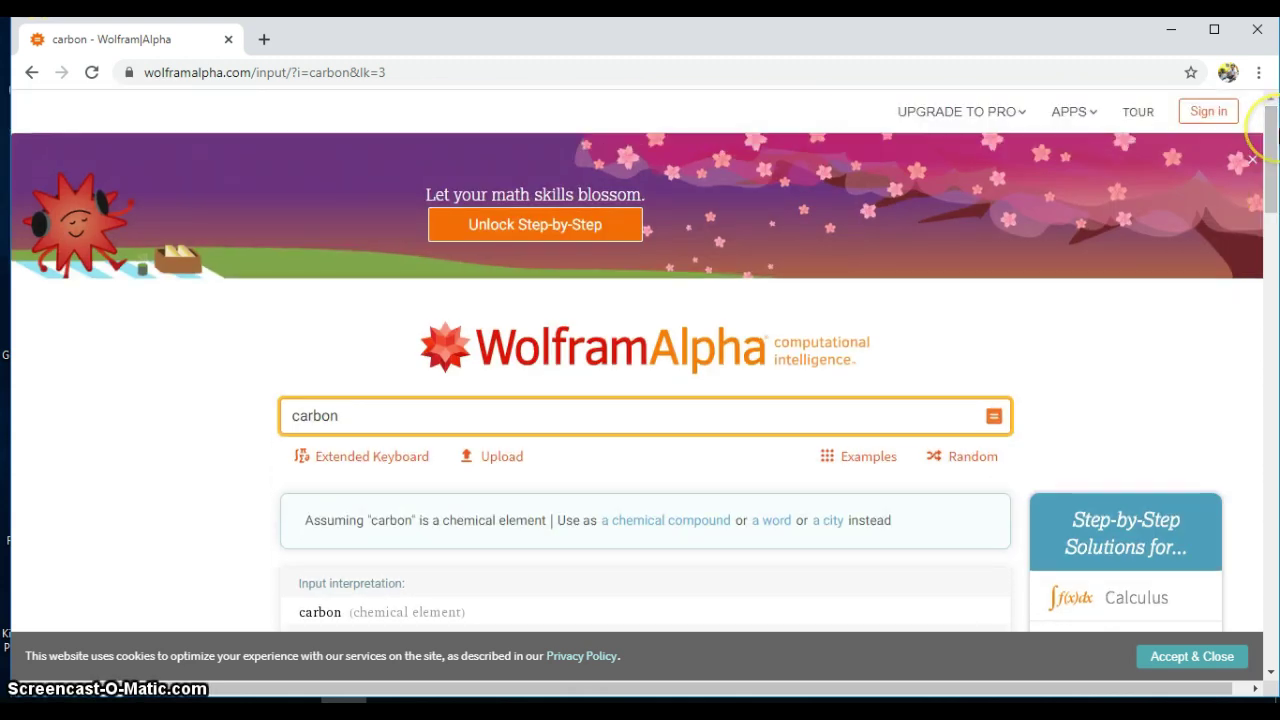